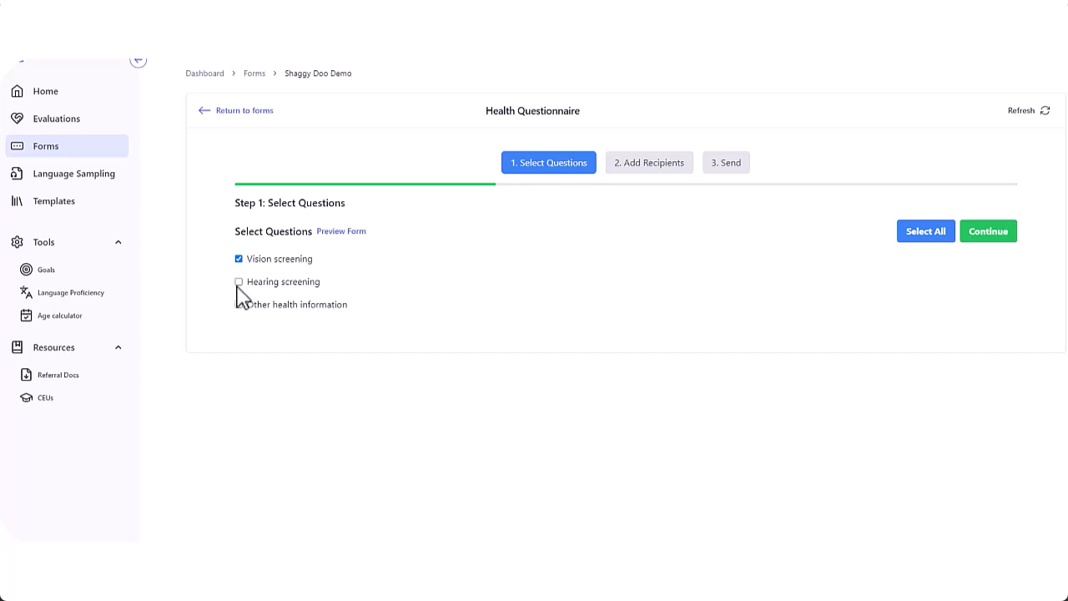
- Add the Hearing screening and Other health information question groups to the questionnaire
left_click(239, 282)
left_click(239, 306)
left_click(987, 238)
- Add the nurse as recipient with her name, saved e-mail address and title Ms
left_click(390, 246)
type("Nancy Nurse")
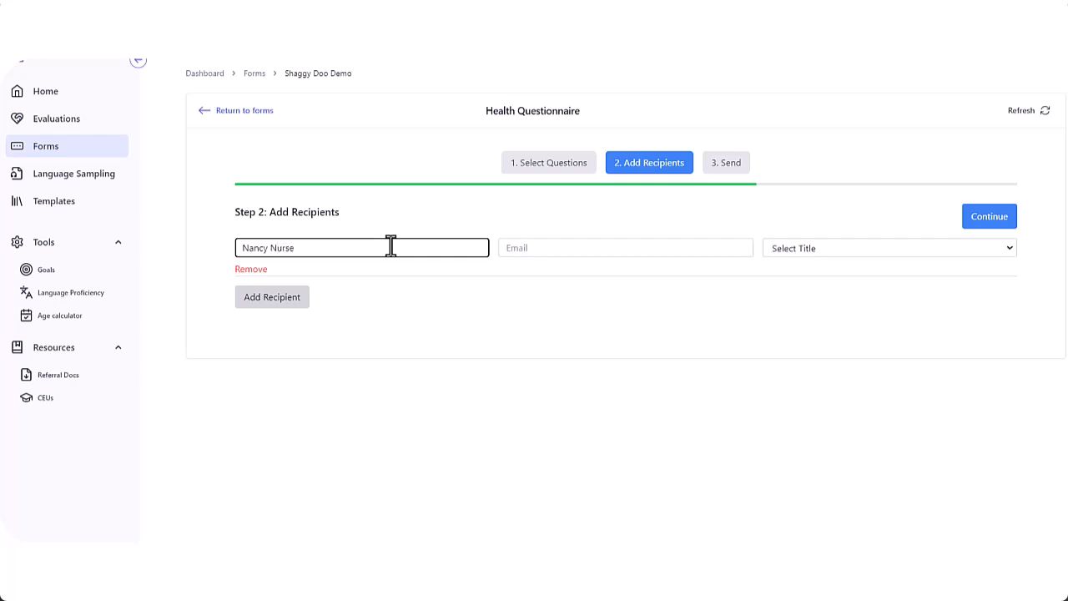
left_click(573, 248)
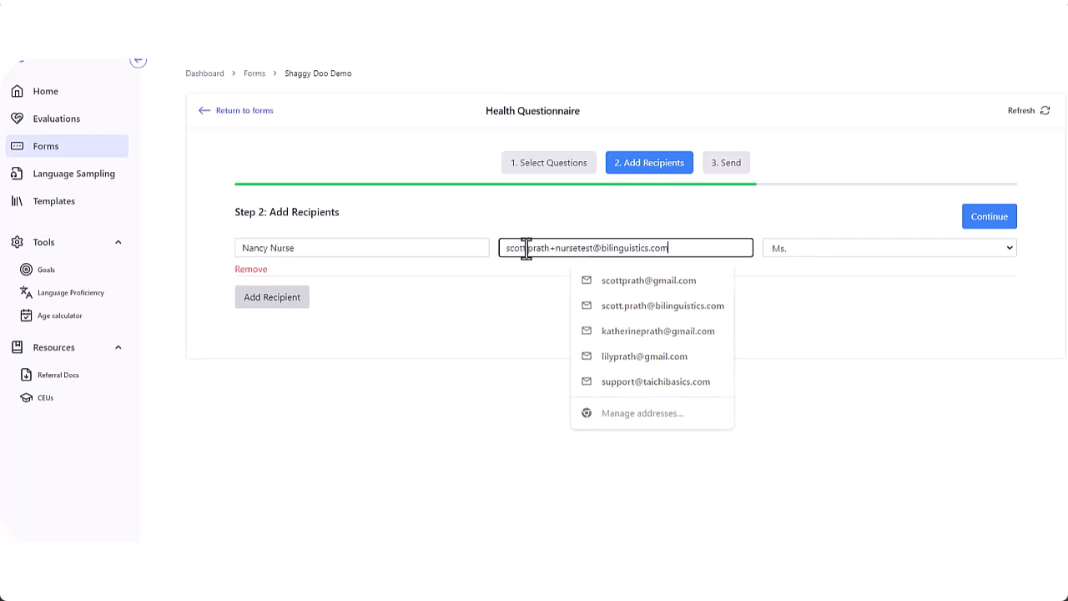
left_click(996, 222)
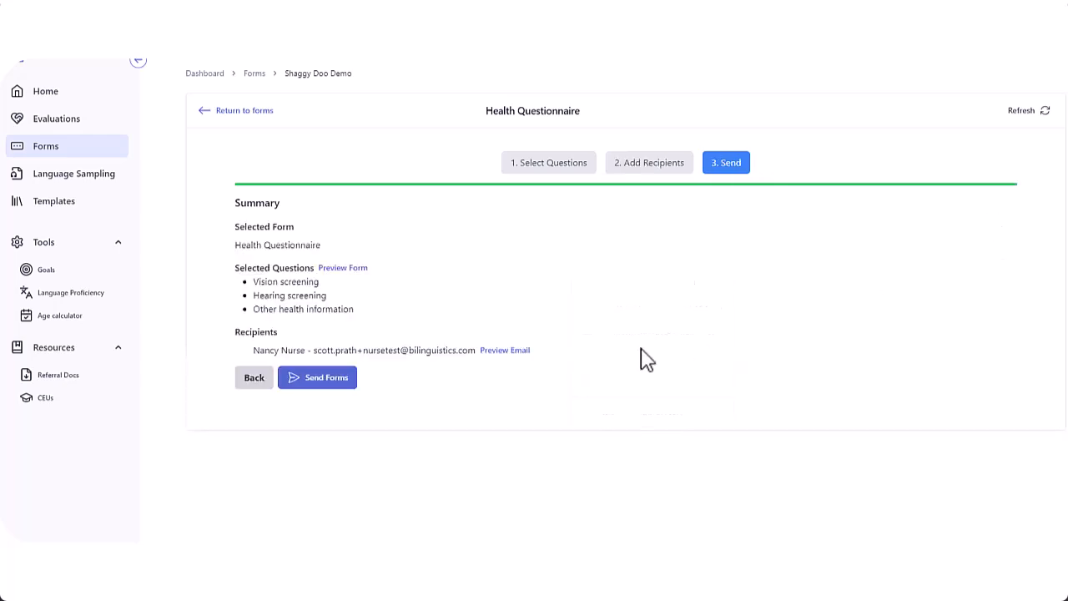
- Check the invitation e-mail preview, then send the Health Questionnaire to the nurse
left_click(513, 350)
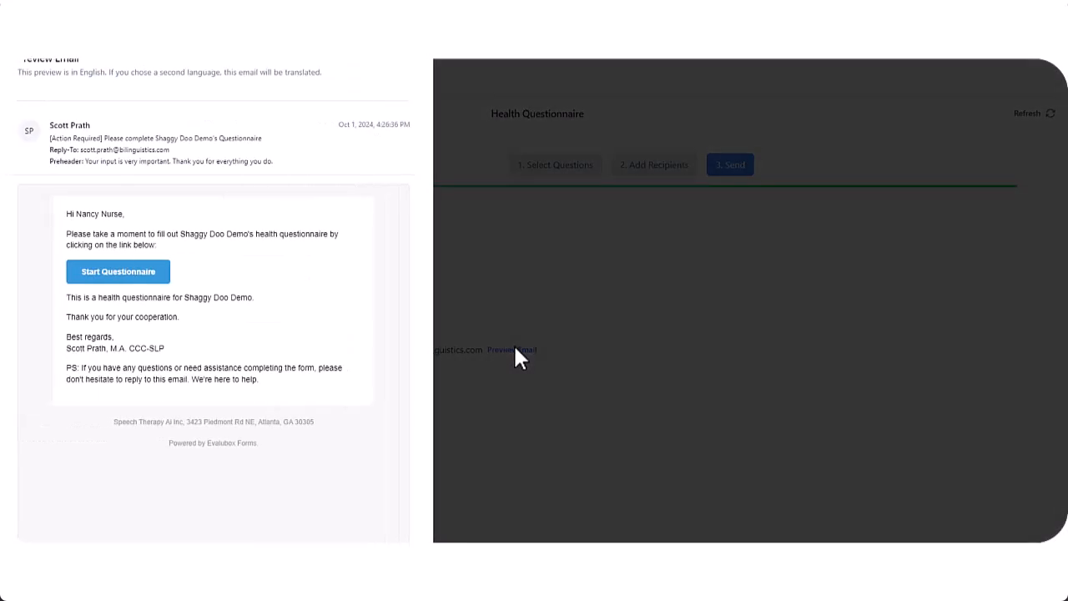
left_click_drag(181, 235, 220, 235)
left_click(466, 279)
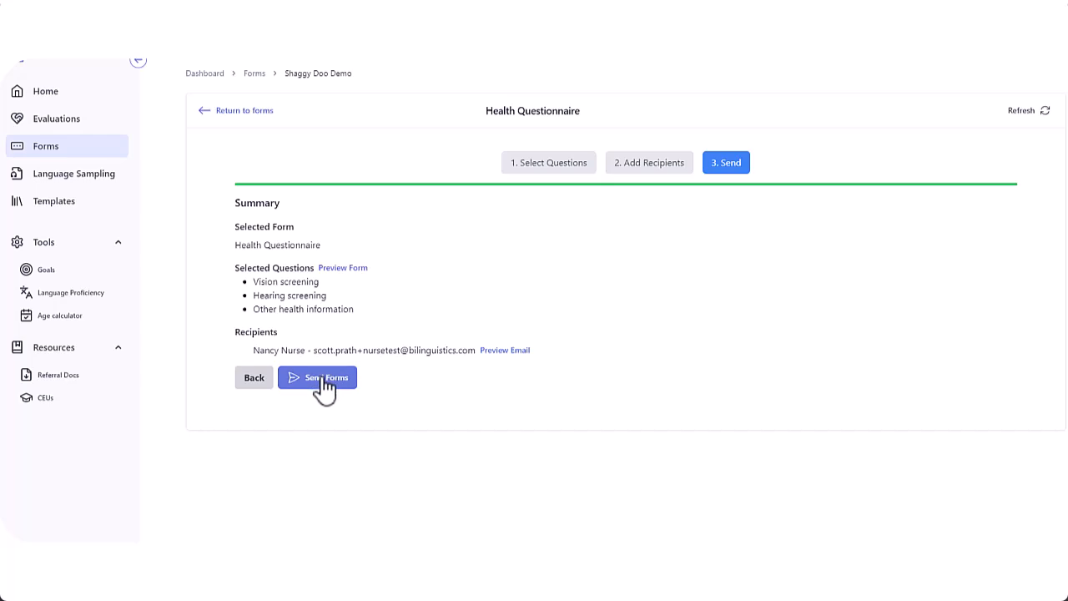
left_click(322, 381)
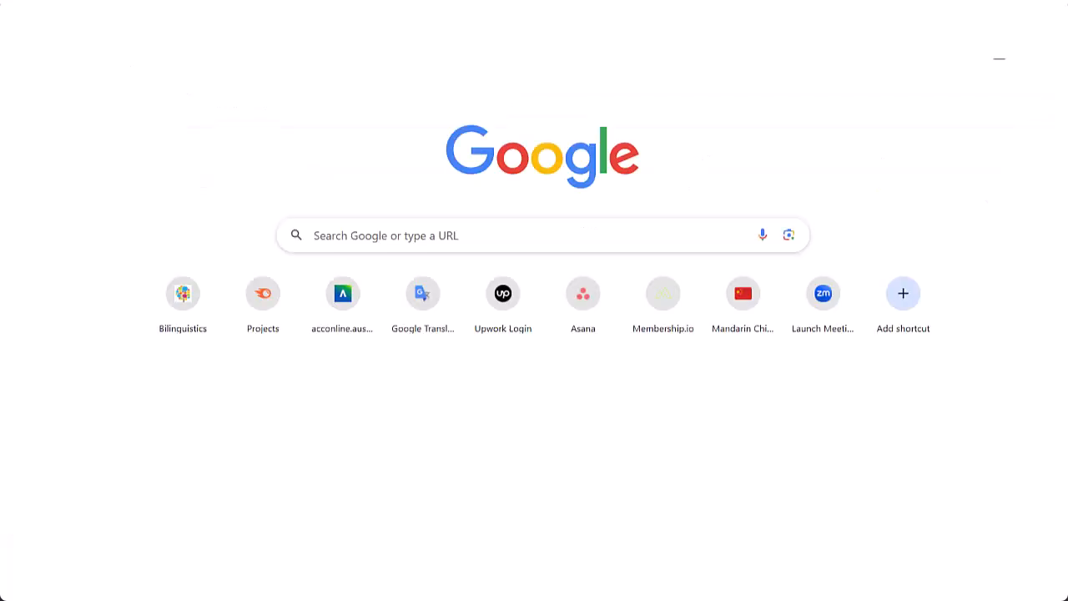
- Load the copied questionnaire link from Chrome's address bar
left_click(334, 47)
key("ctrl+v")
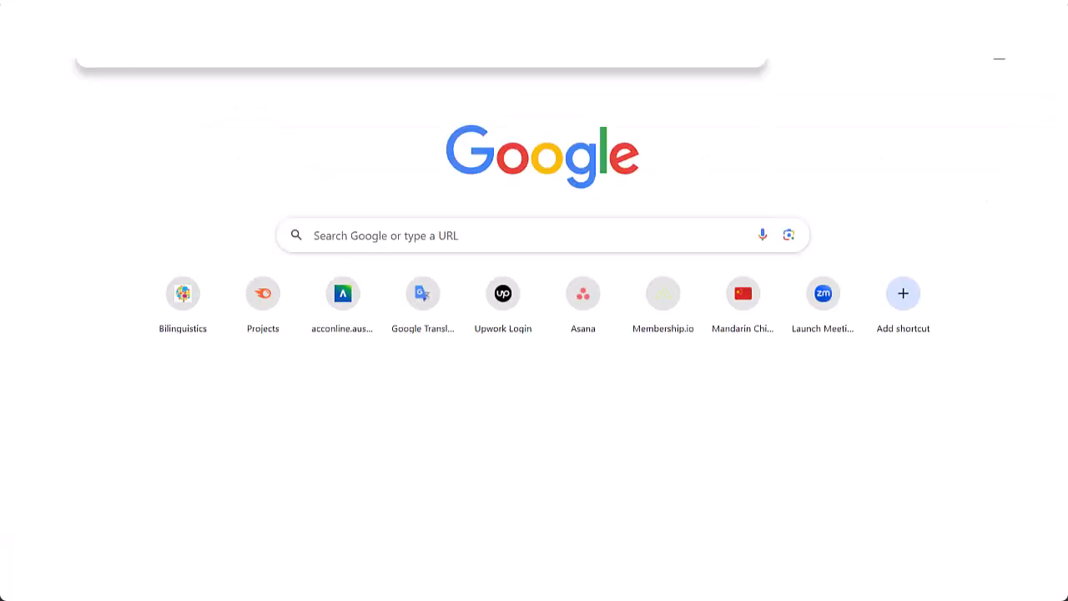
key("Return")
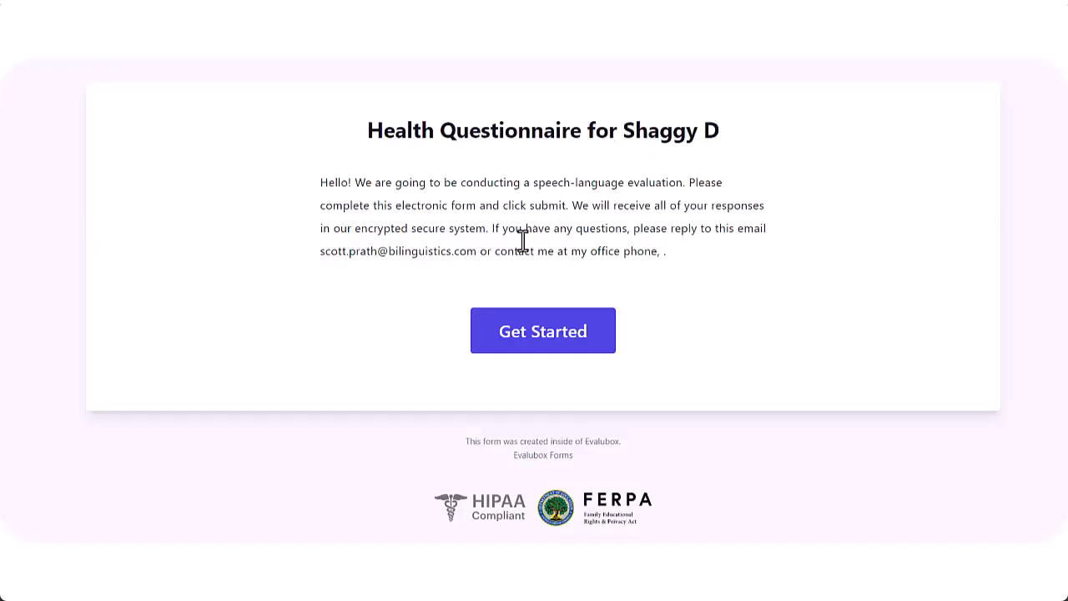
- Start the questionnaire: vision screened 09-30-2024 by Sloan, with the screener's name and Nurse position
left_click(520, 354)
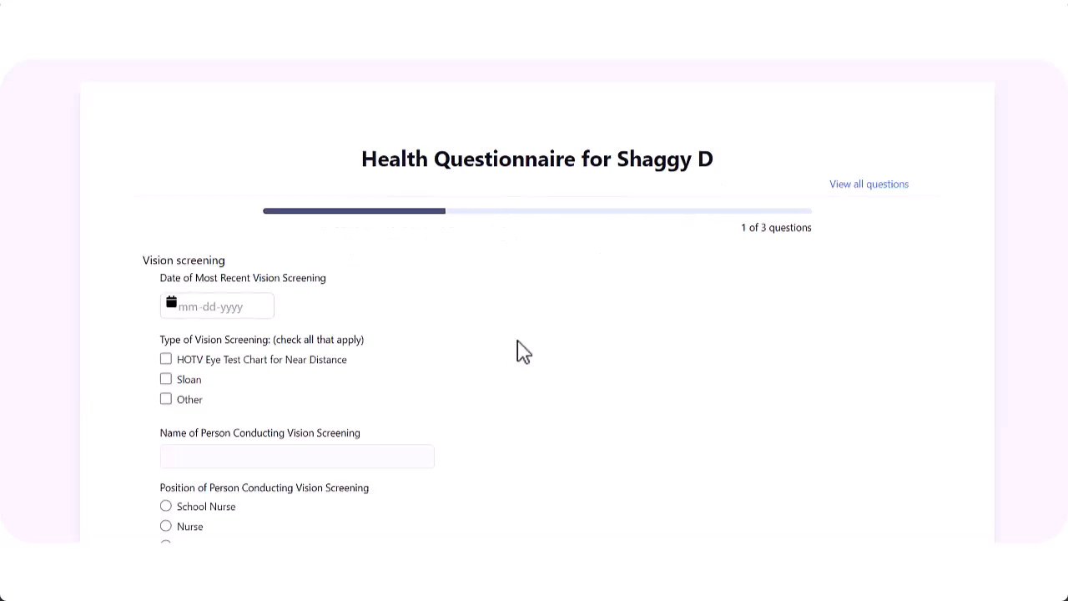
left_click(186, 307)
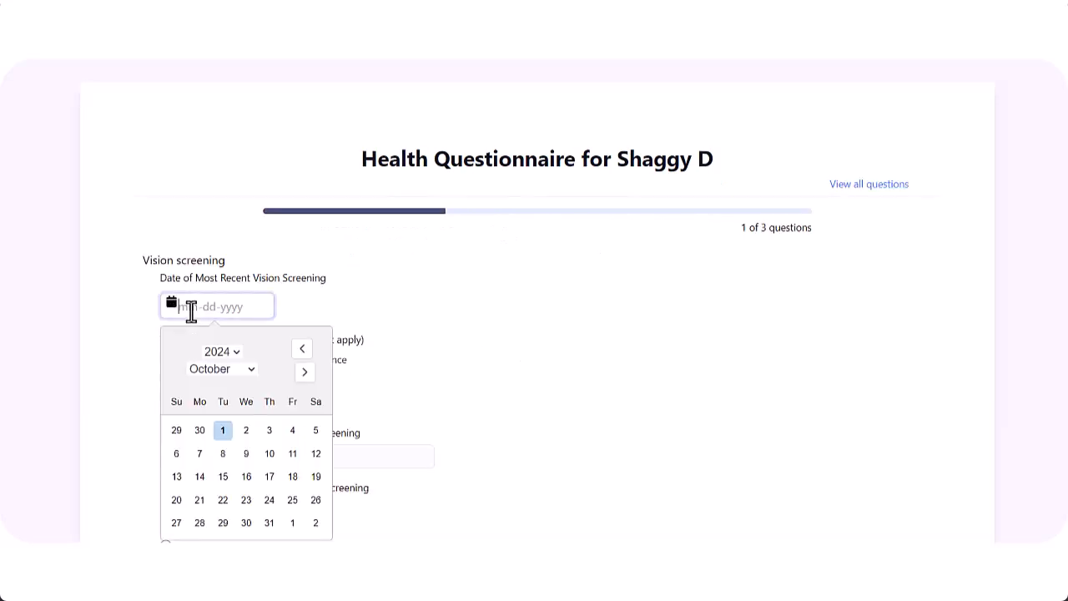
left_click(200, 430)
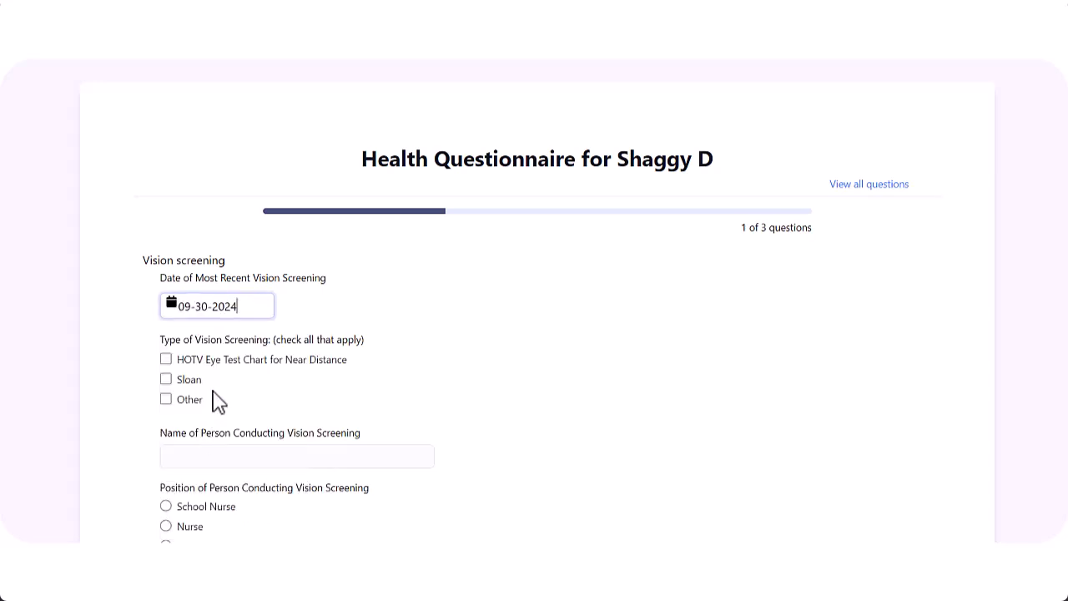
left_click(166, 379)
scroll(192, 351, "down", 3)
left_click(205, 314)
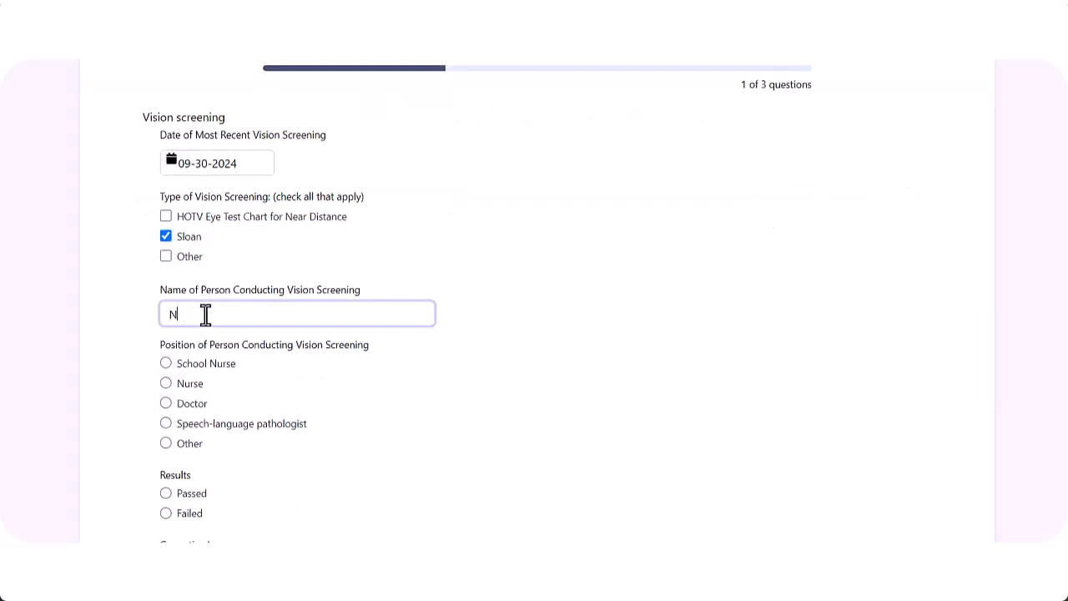
type("Nancy Nurse")
left_click(166, 383)
scroll(167, 384, "down", 3)
- Record vision as Passed without corrective lenses, add notes, and answer No to further assessment and follow-up
left_click(166, 279)
left_click(166, 369)
scroll(168, 373, "down", 2)
left_click(224, 301)
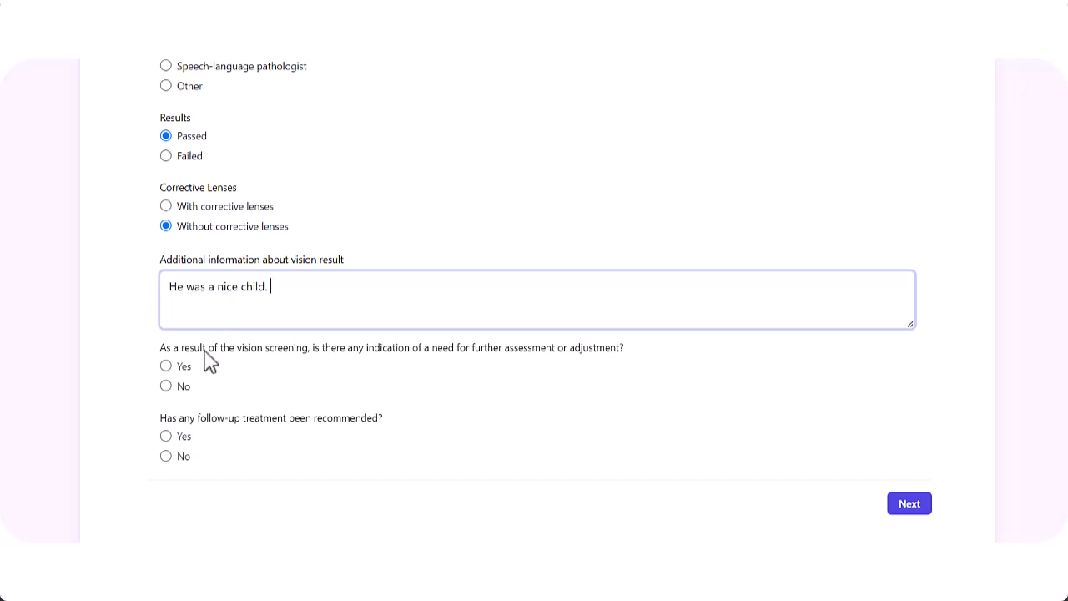
left_click(165, 386)
left_click(165, 455)
left_click(910, 505)
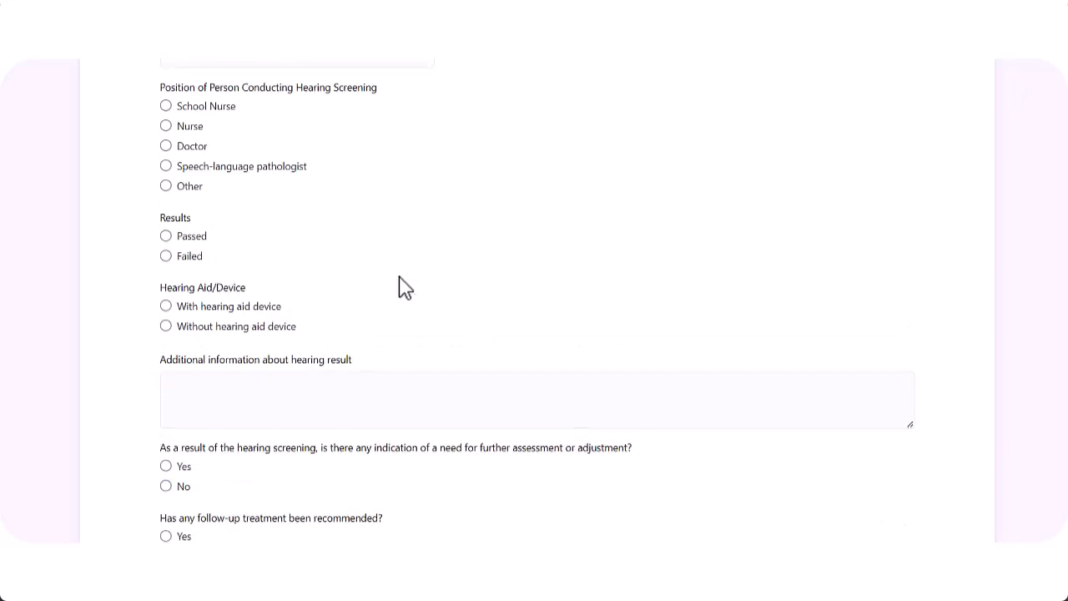
- Set hearing screening to 09-30-2024, Sound Field and Audiometer, with the screener's name as School Nurse
scroll(359, 267, "up", 3)
left_click(178, 95)
left_click(200, 215)
scroll(324, 222, "up", 3)
left_click(167, 399)
left_click(166, 419)
scroll(262, 398, "down", 3)
left_click(260, 340)
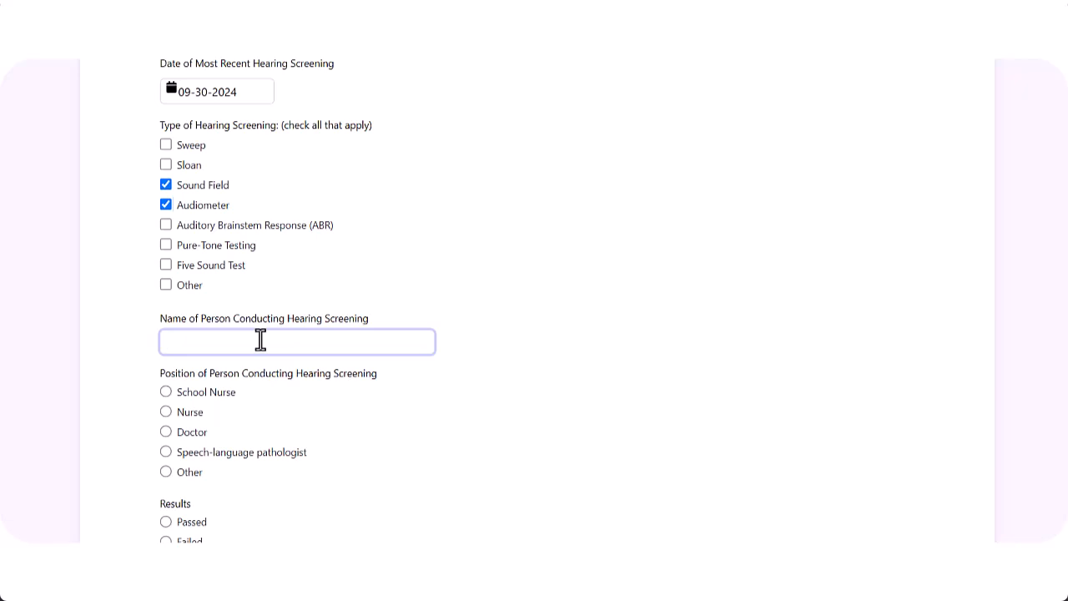
type("Nancy Nurse")
left_click(166, 392)
- Record hearing as Passed without a hearing aid, with No to further assessment and follow-up
scroll(171, 392, "down", 3)
left_click(166, 308)
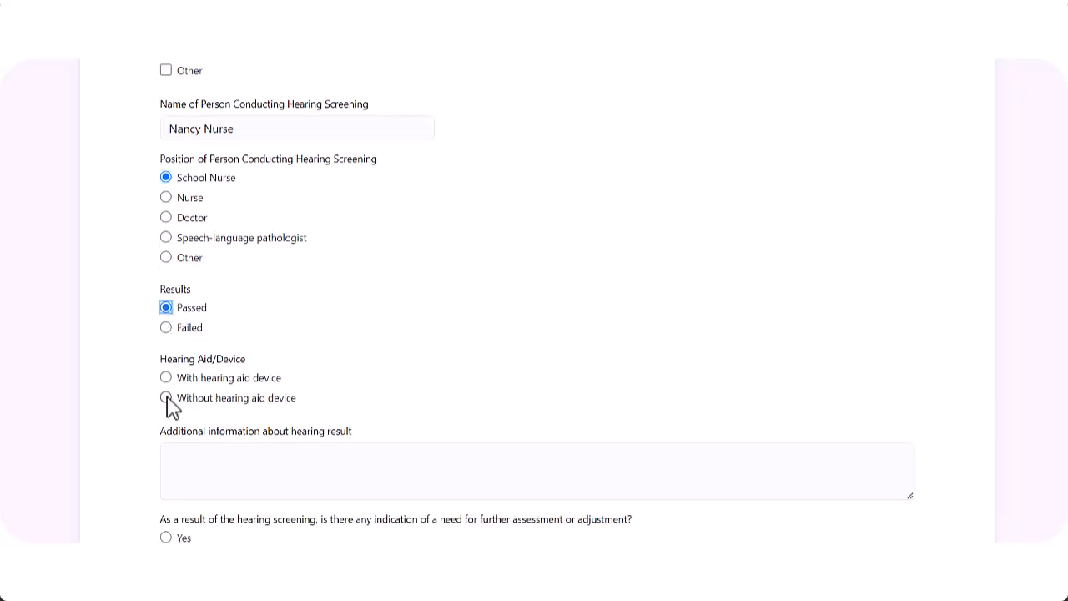
left_click(165, 398)
scroll(171, 406, "down", 3)
left_click(166, 343)
left_click(166, 413)
left_click(910, 461)
- Answer Yes to health problems with an explanation, No to referral, medication and equipment, and submit
scroll(582, 426, "up", 3)
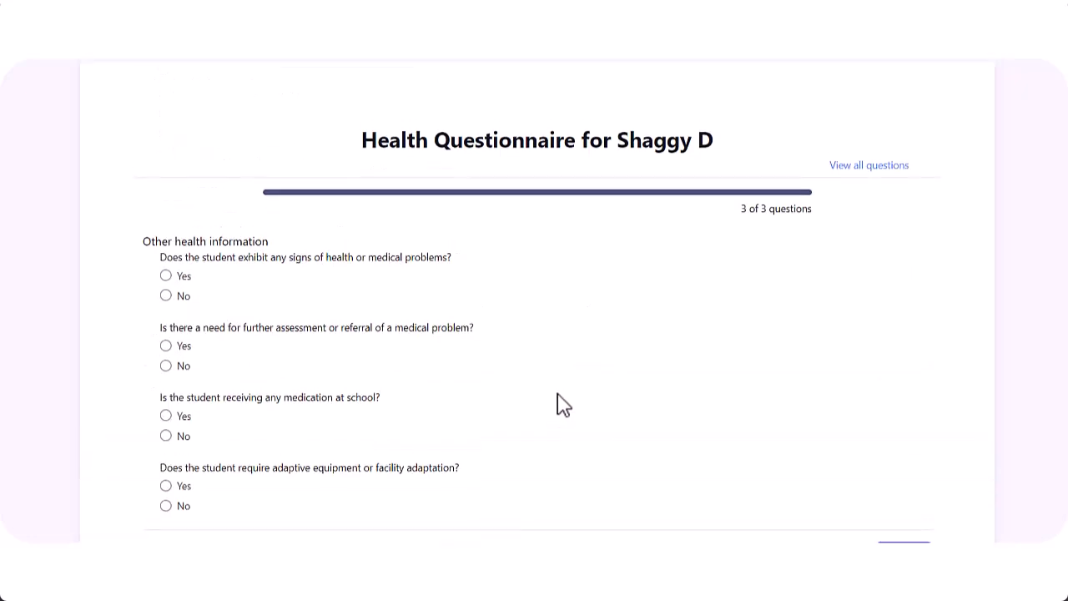
left_click(166, 275)
left_click(206, 358)
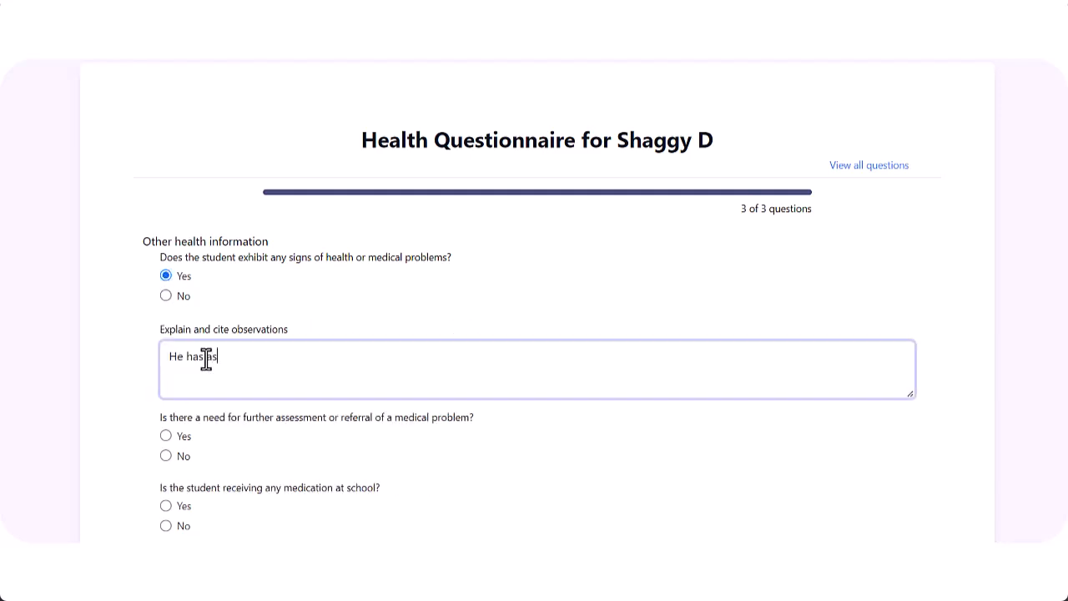
scroll(234, 367, "down", 2)
left_click(166, 312)
left_click(164, 384)
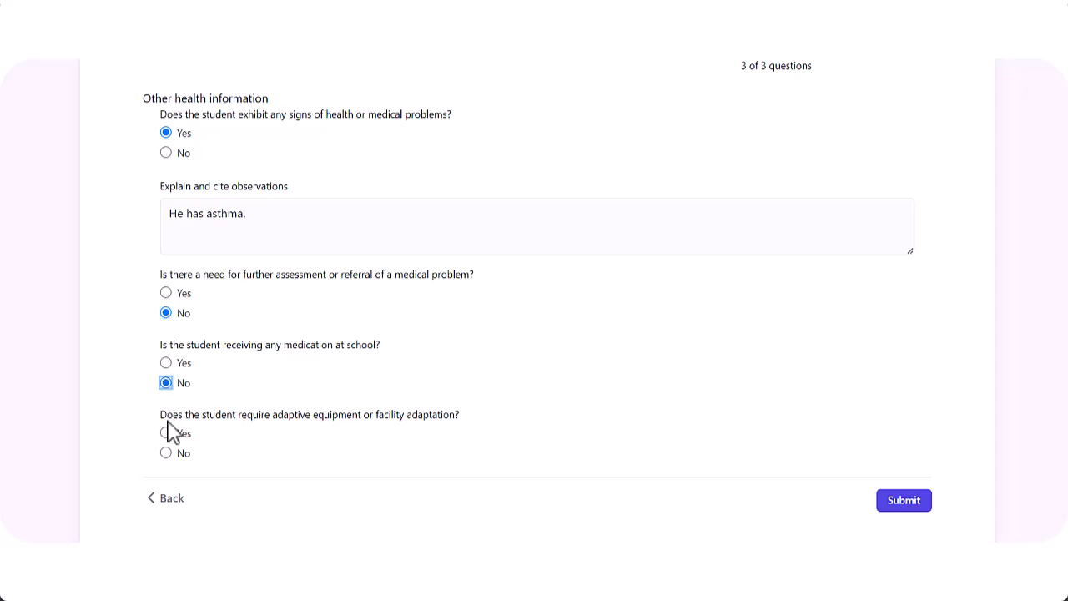
left_click(165, 453)
left_click(904, 501)
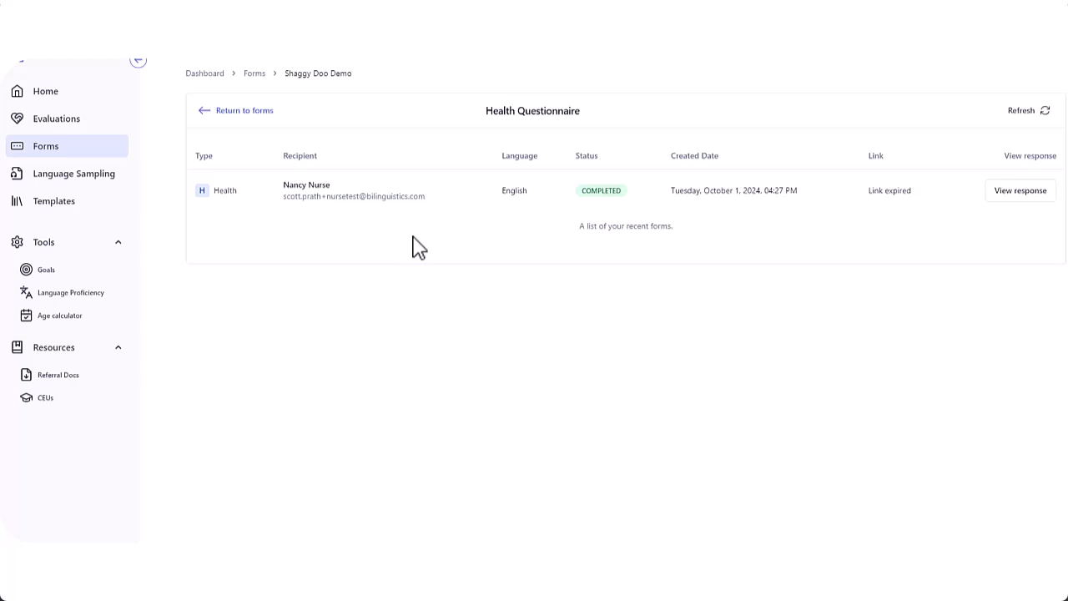
- Open the nurse's completed response and scroll through her health answers
left_click(1017, 194)
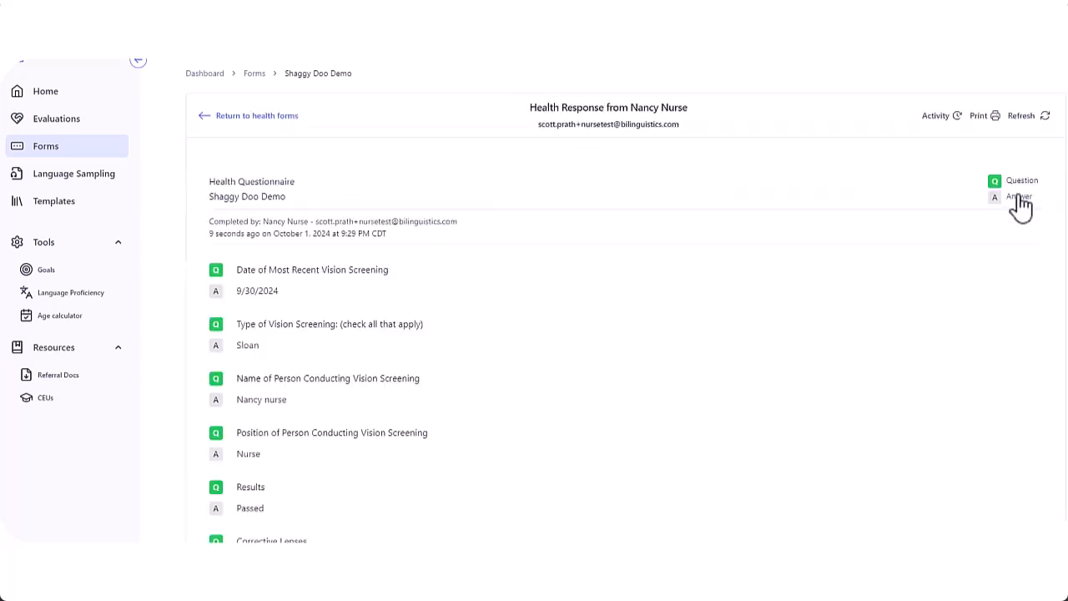
scroll(654, 327, "down", 5)
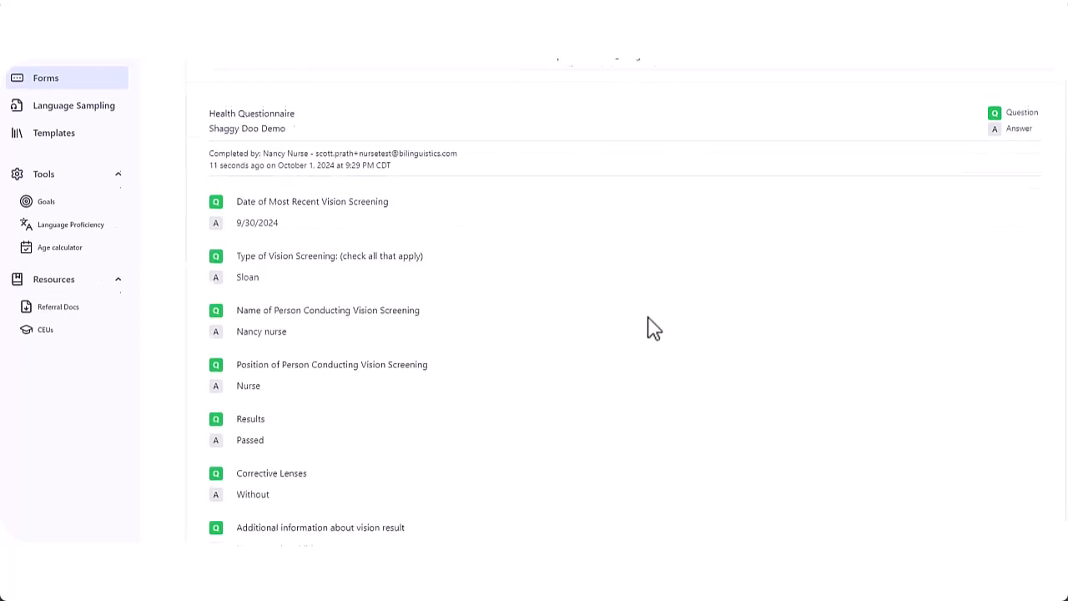
scroll(653, 327, "down", 6)
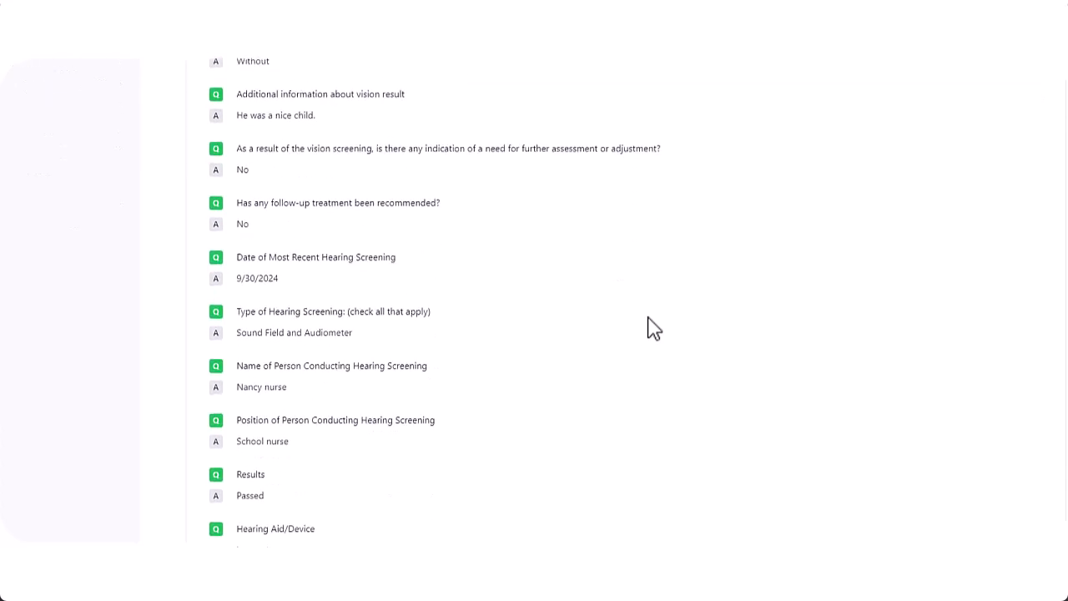
scroll(649, 327, "up", 3)
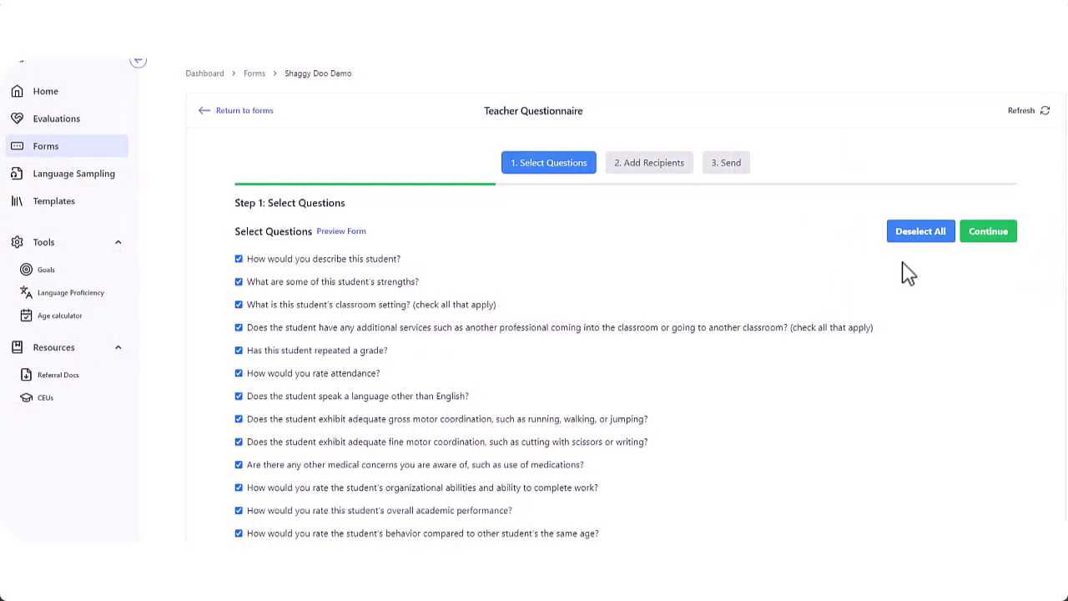
- Deselect all questions, keeping only describe-this-student and classroom setting, and continue to recipients
scroll(903, 263, "down", 3)
scroll(903, 262, "up", 3)
left_click(918, 232)
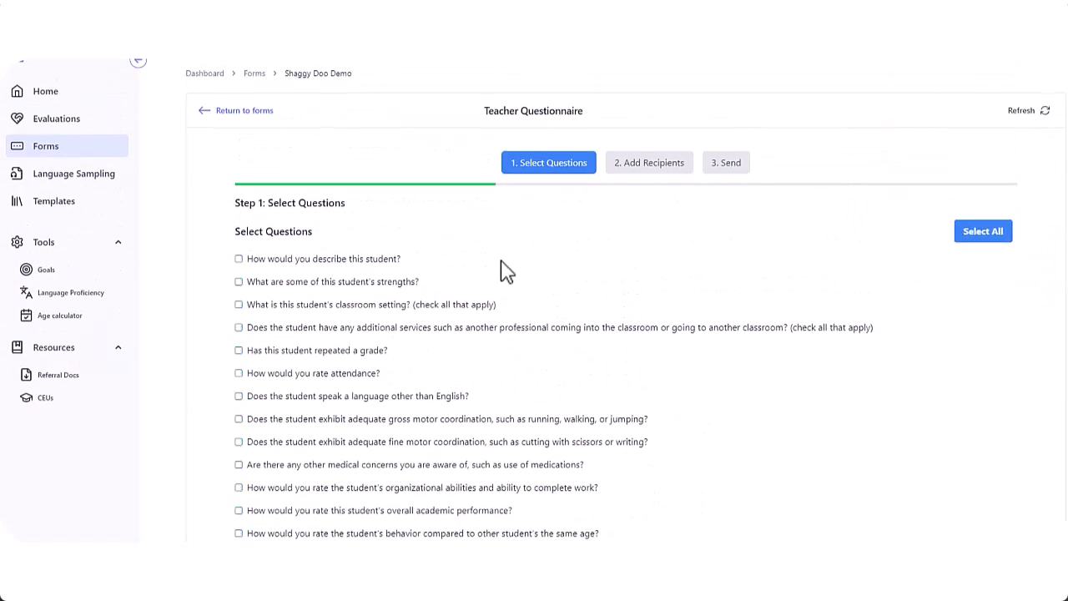
left_click(239, 259)
left_click(239, 305)
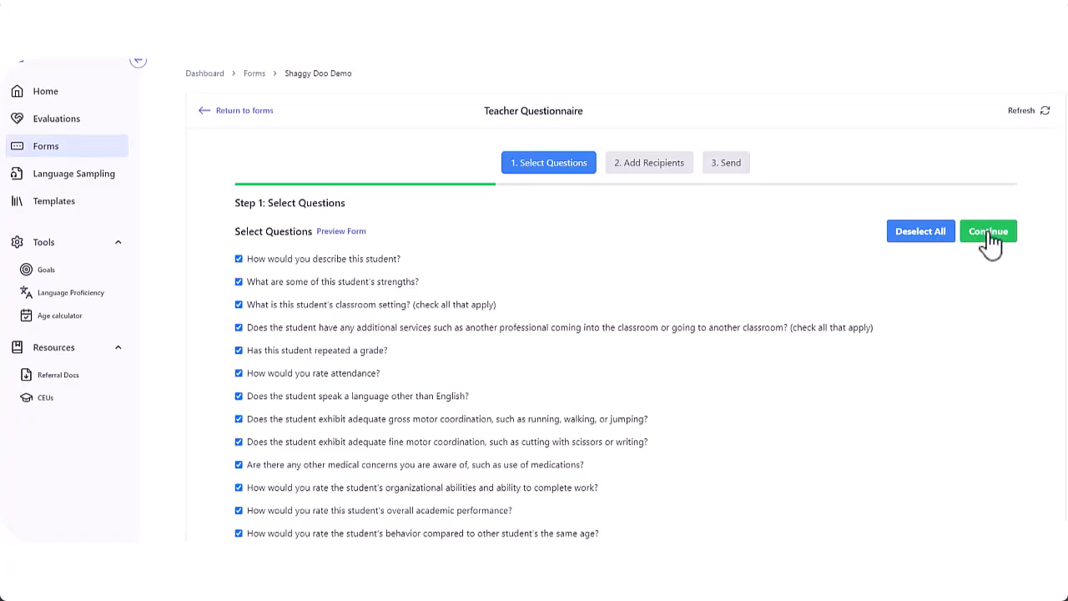
left_click(983, 236)
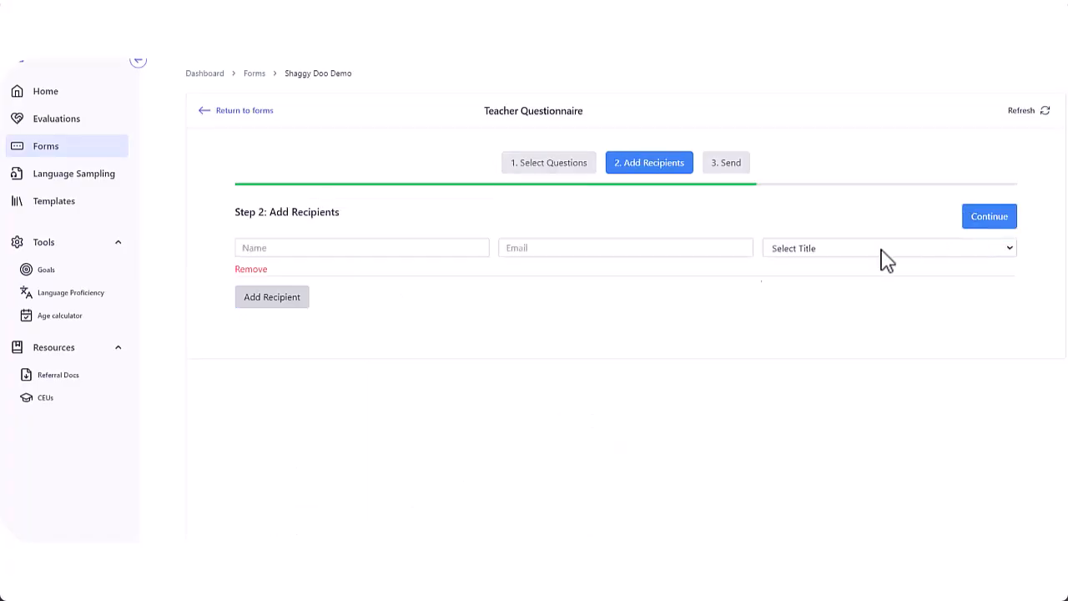
- Add the first teacher recipient with her name, e-mail address and title Mrs
left_click(348, 256)
type("Tina Teacher")
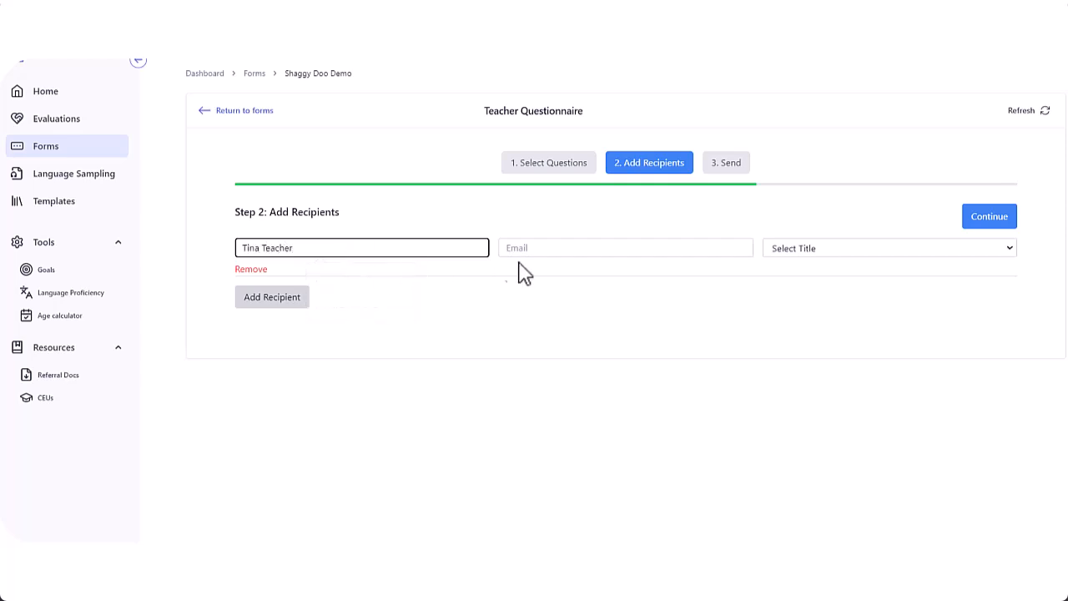
left_click(563, 248)
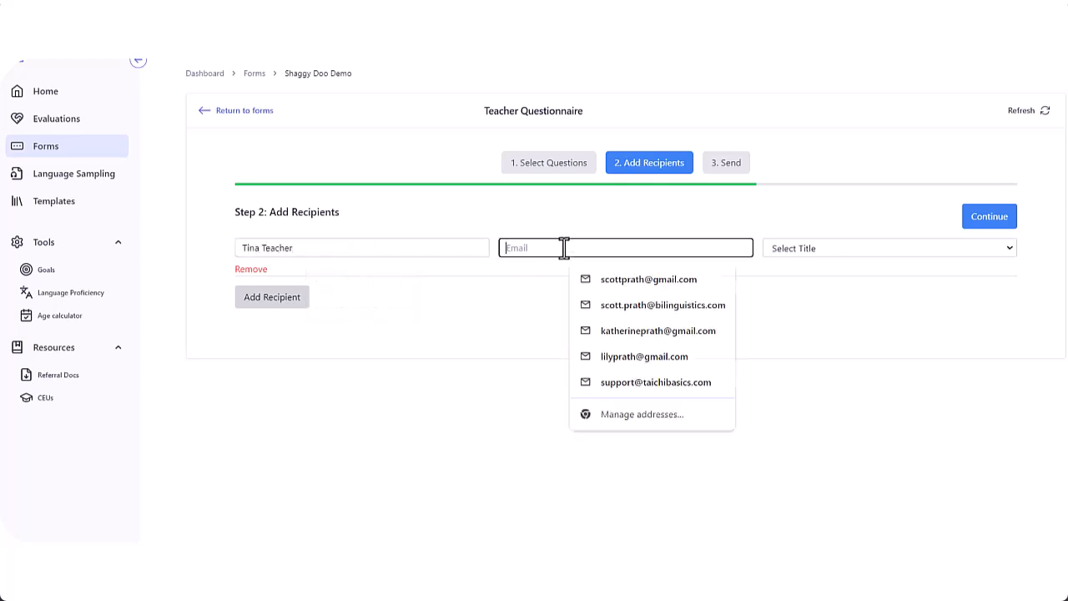
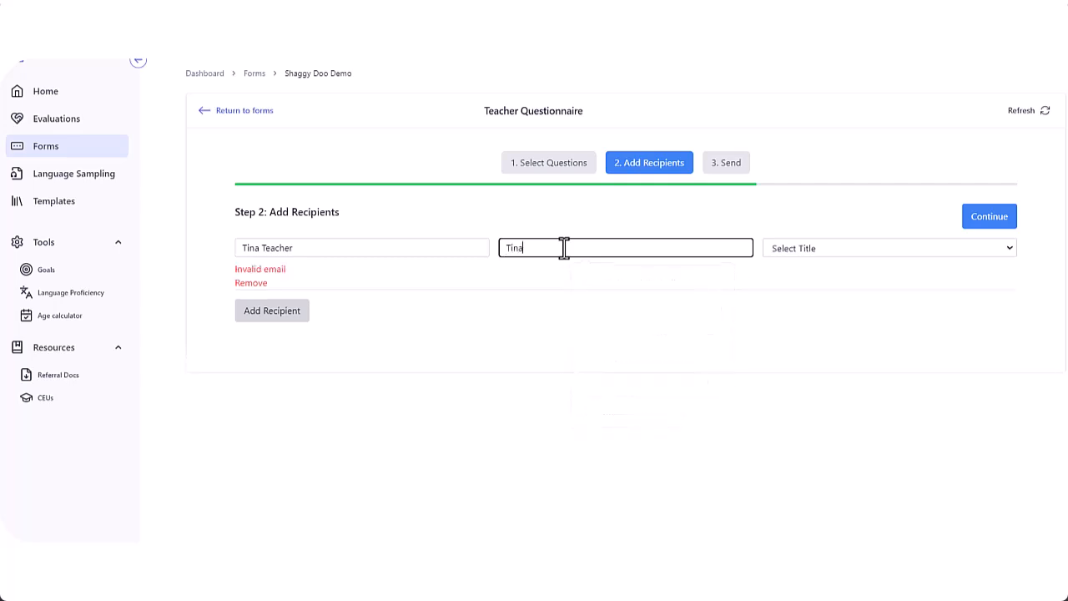
key("Tab")
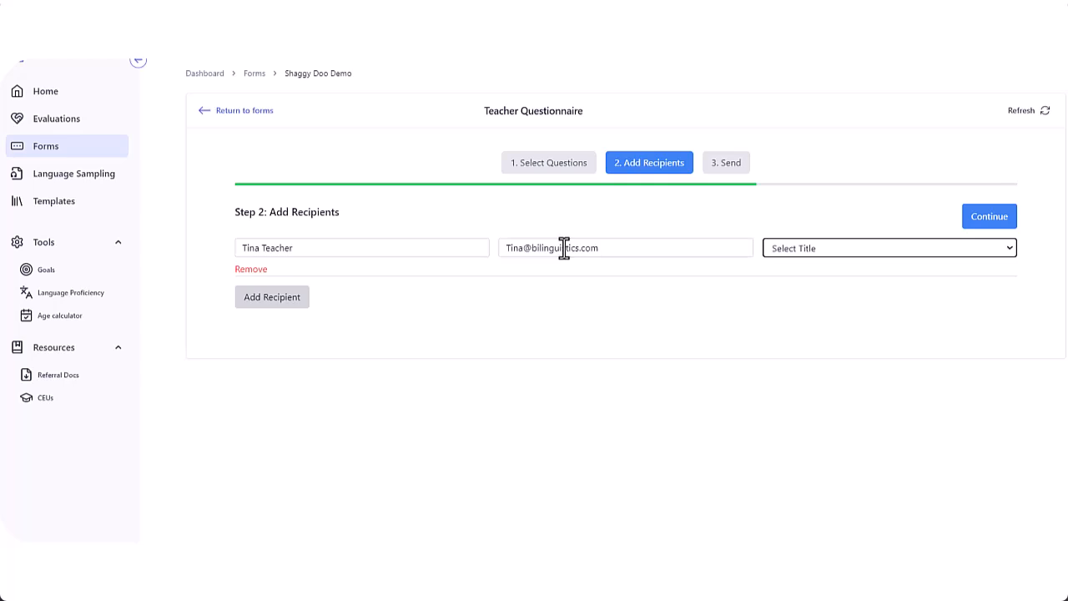
left_click(796, 250)
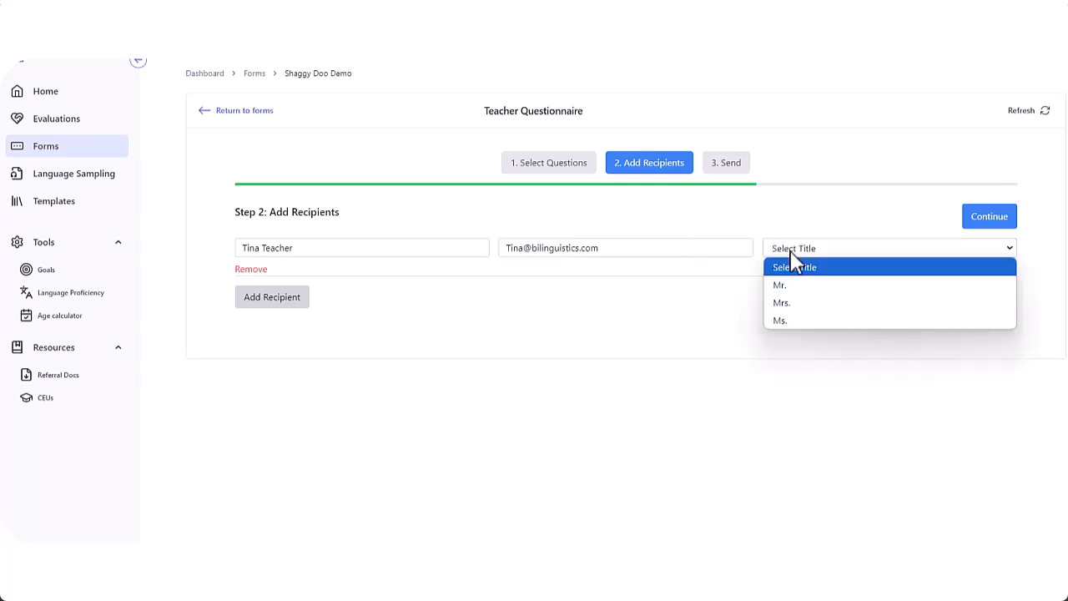
left_click(796, 304)
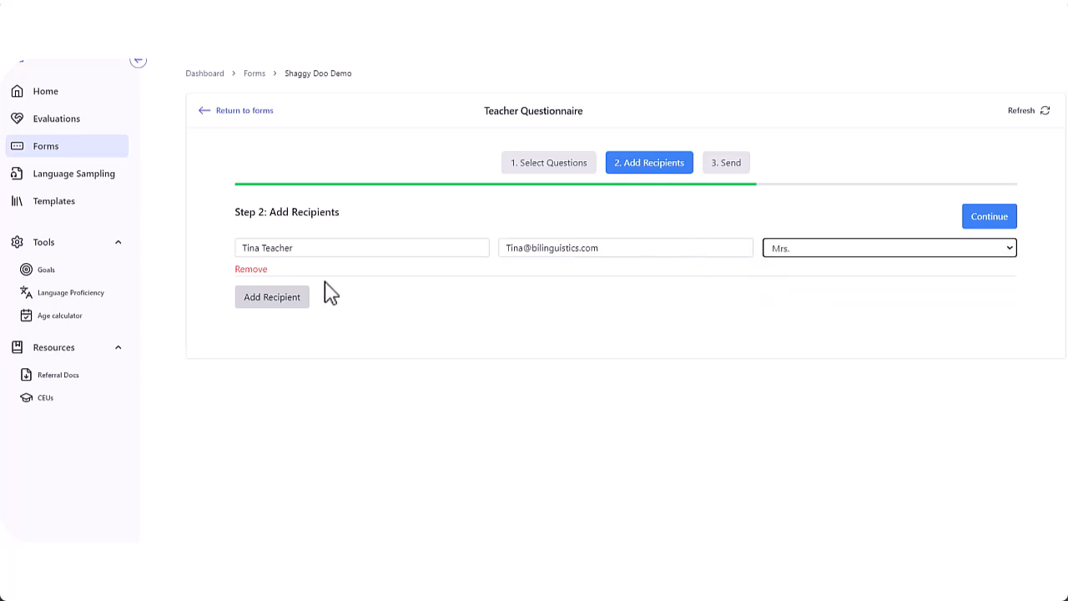
- Add a second teacher recipient with his name, e-mail address and title Mr., then continue
left_click(272, 298)
left_click(279, 299)
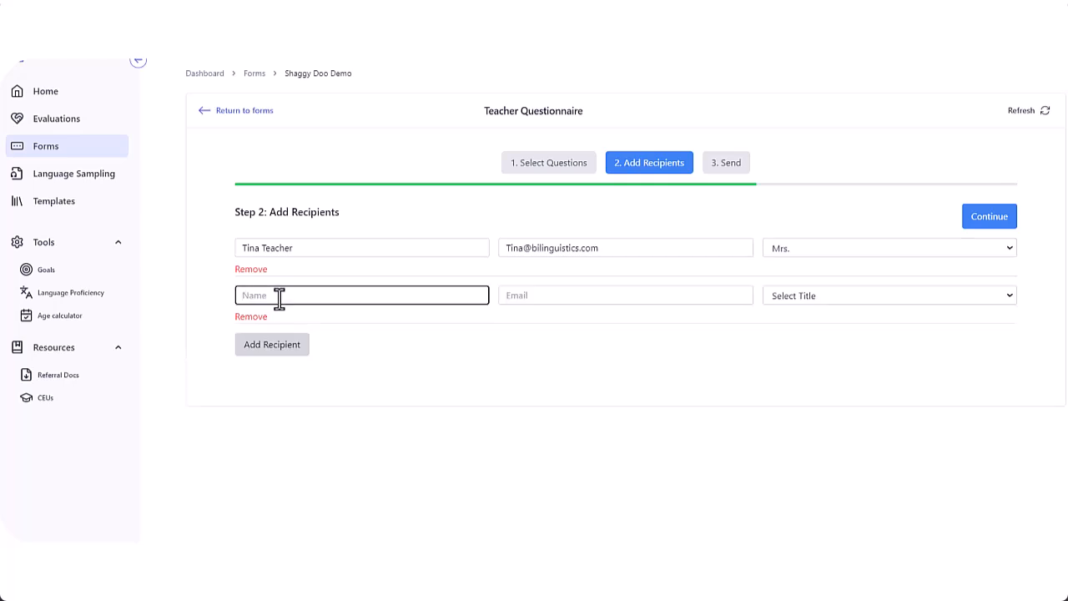
key("Tab")
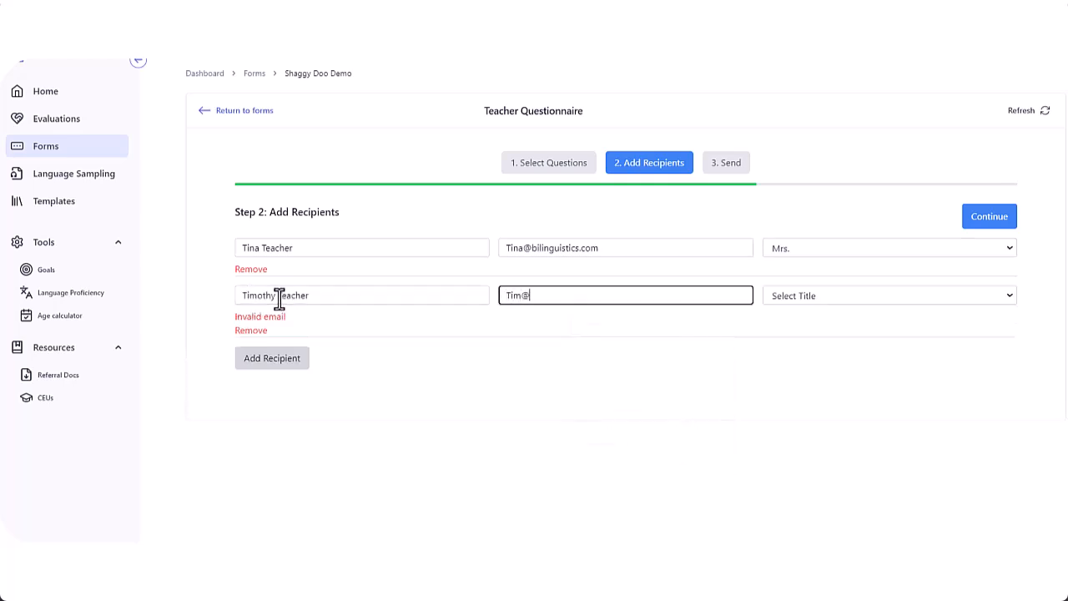
left_click(817, 300)
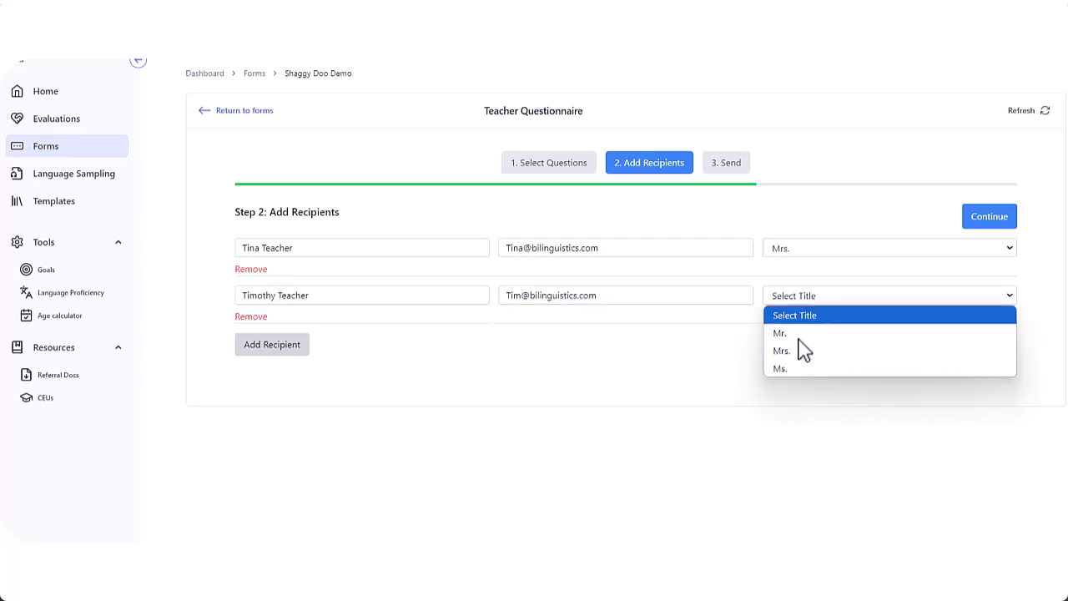
left_click(799, 334)
left_click(989, 218)
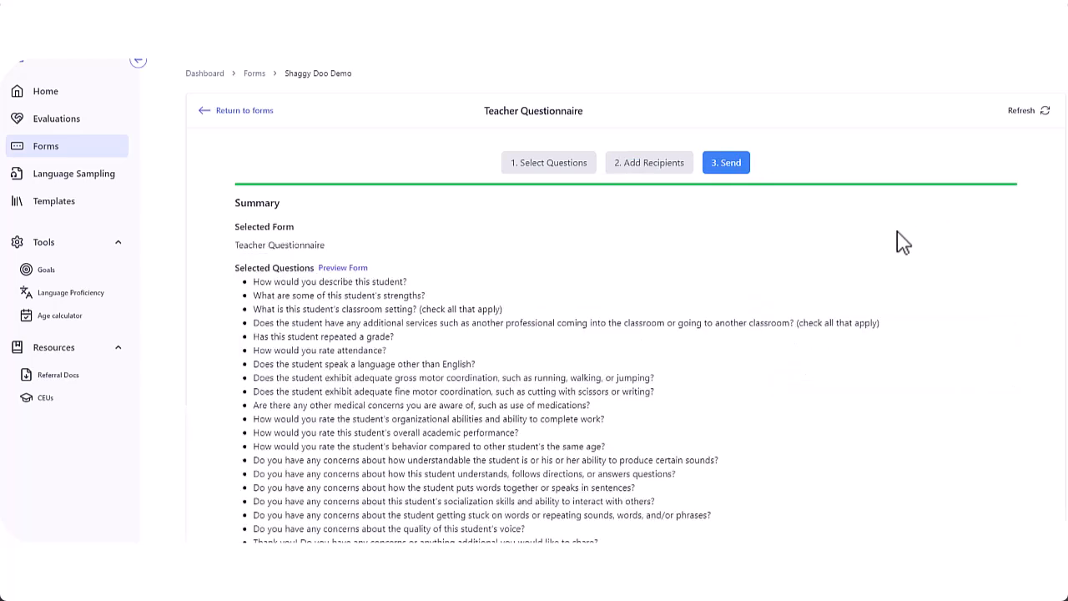
- Preview the Teacher Questionnaire form, then send it to both teachers
left_click(351, 268)
scroll(331, 136, "down", 10)
left_click(342, 143)
scroll(448, 233, "down", 2)
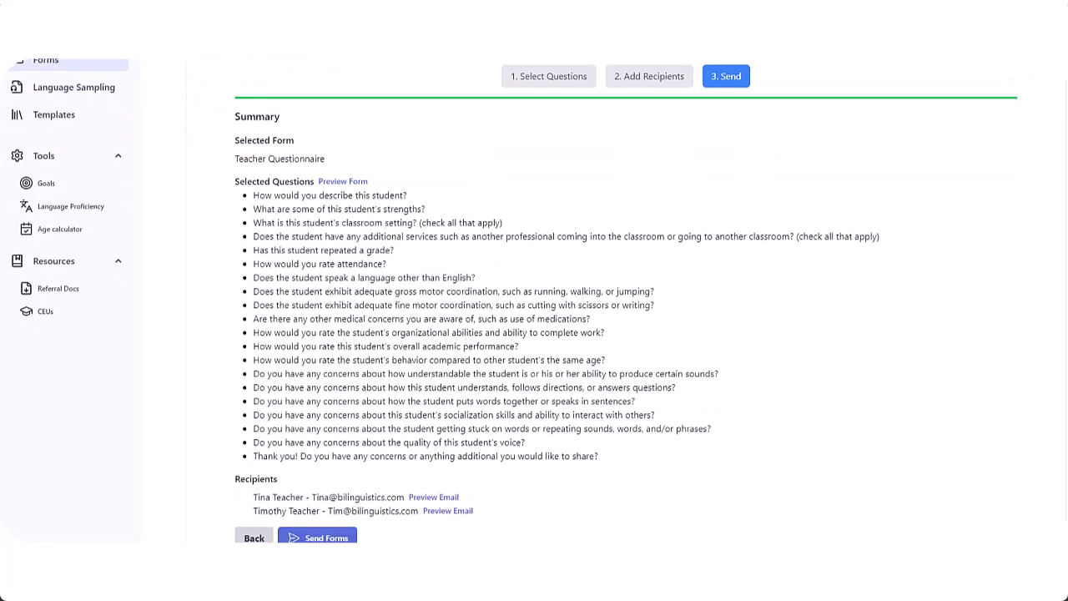
left_click(327, 539)
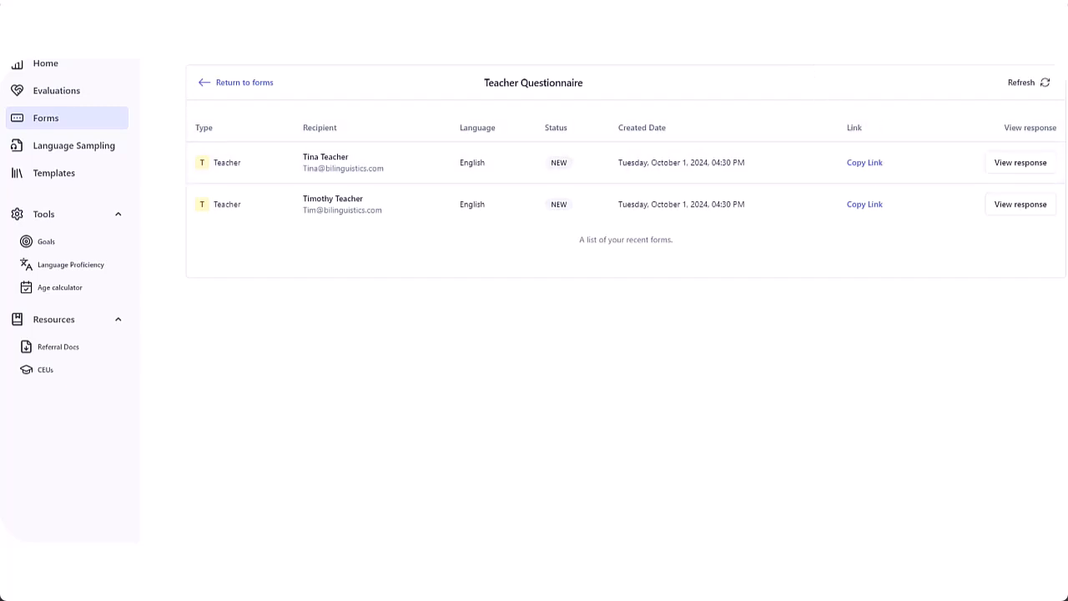
- Load the copied form link in a new Chrome tab and begin the questionnaire
key("ctrl+t")
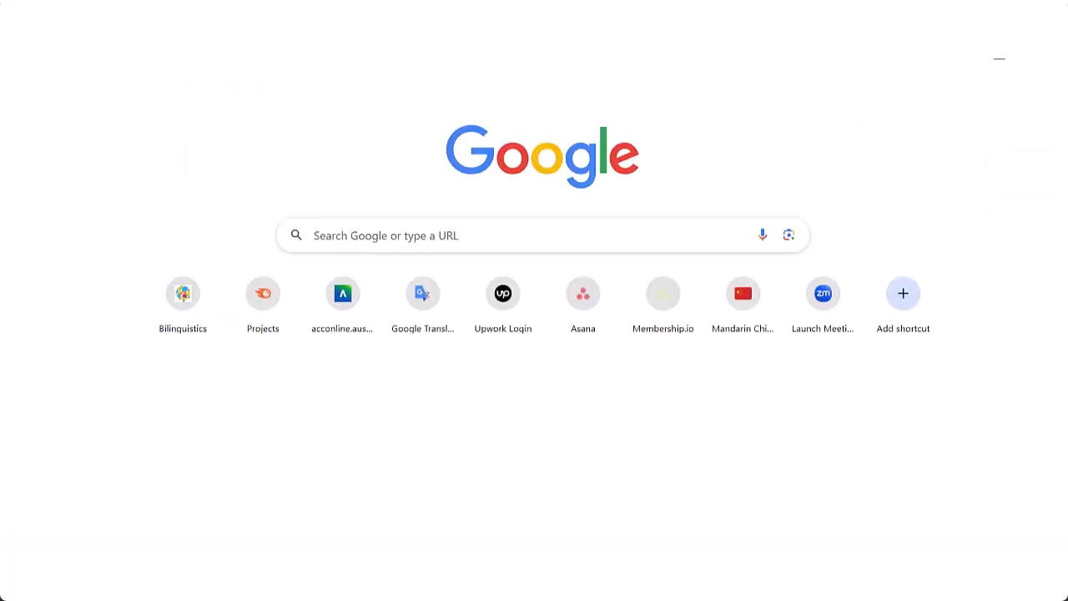
left_click(501, 41)
key("ctrl+v")
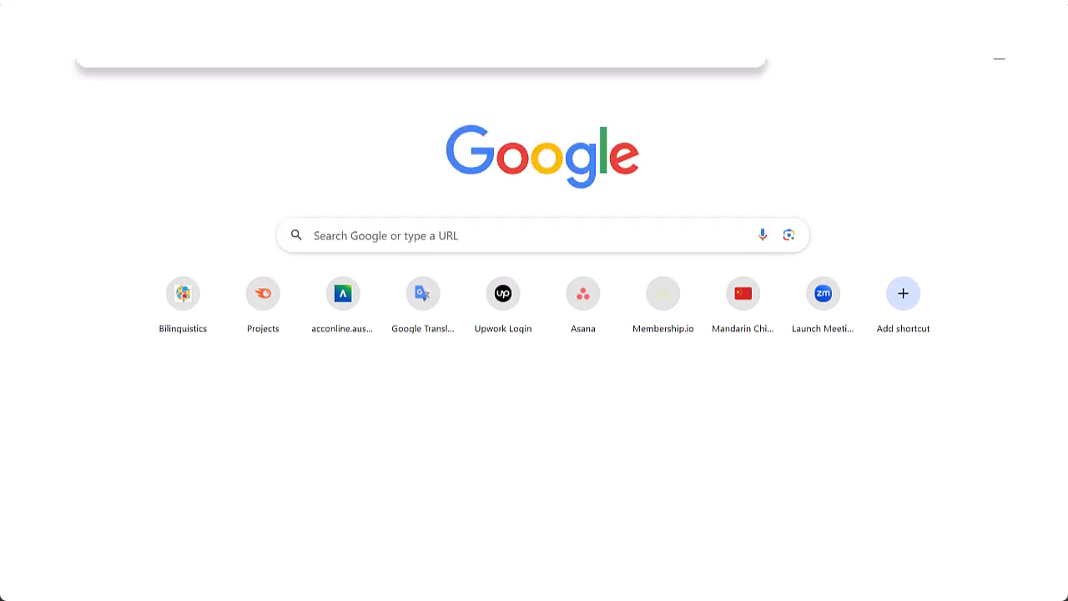
key("Return")
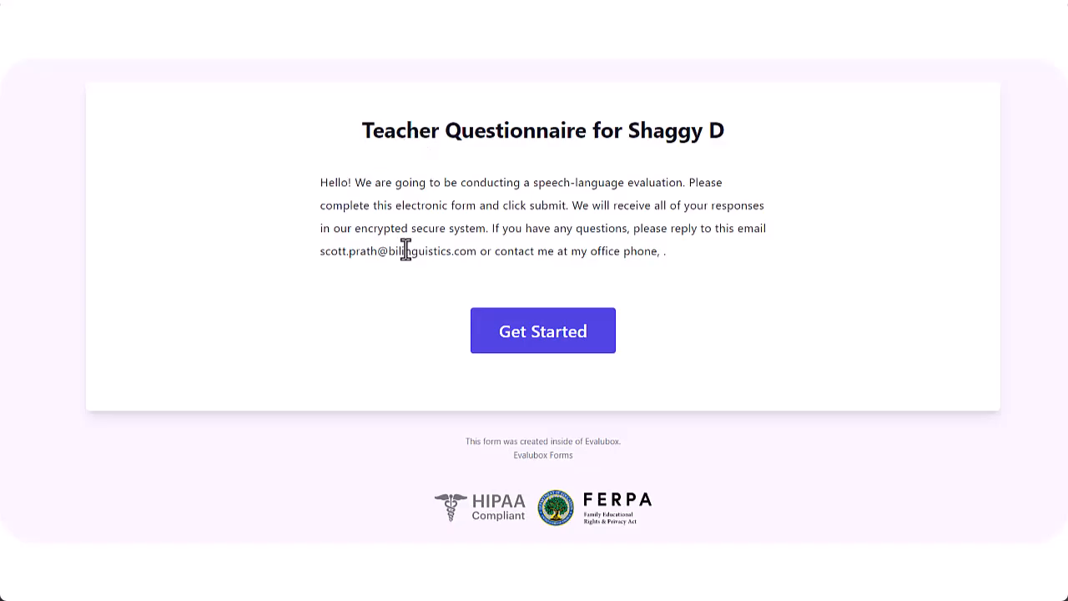
left_click(526, 347)
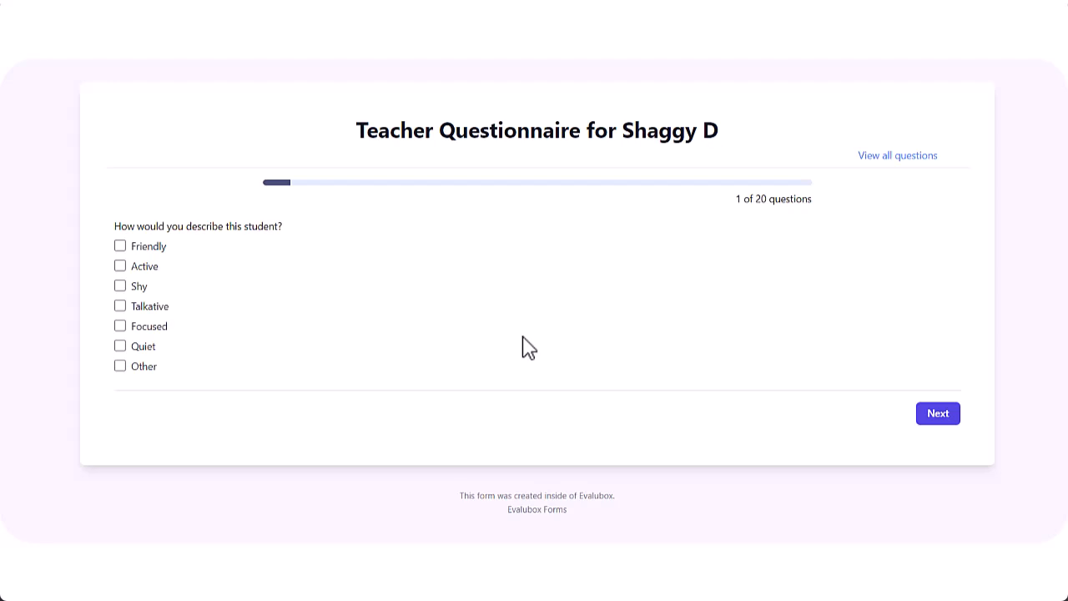
- Describe the student as Friendly and Active and answer the strengths question
left_click(118, 249)
left_click(120, 267)
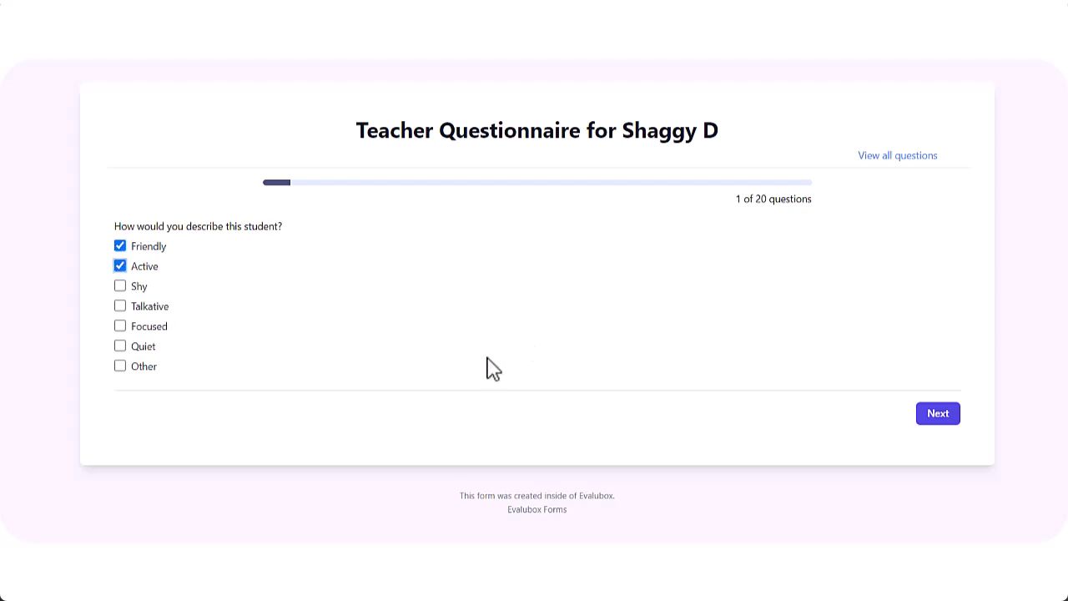
left_click(927, 413)
left_click(515, 264)
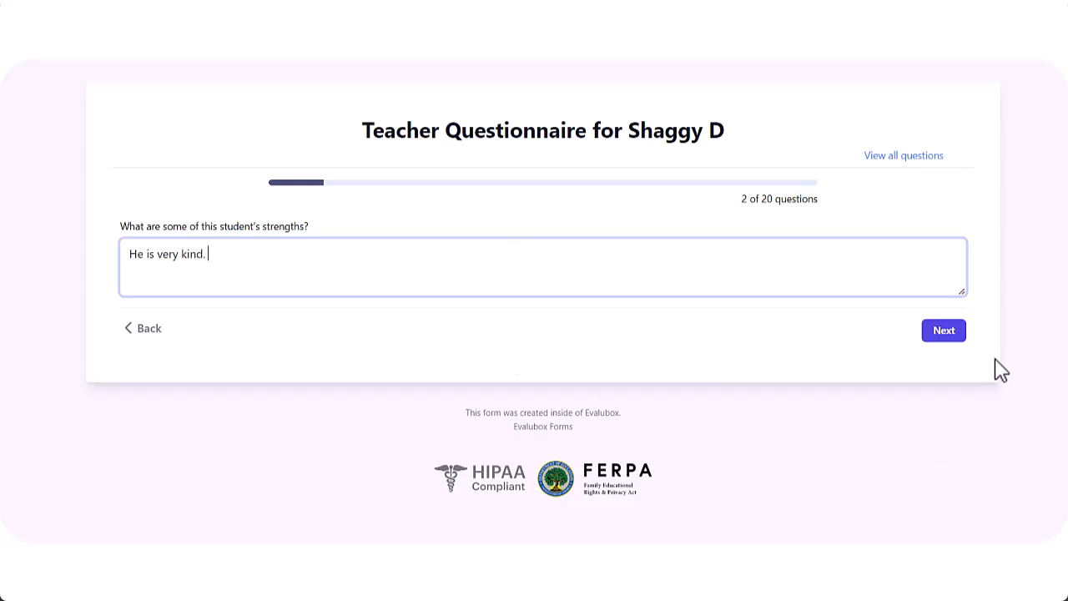
left_click(947, 334)
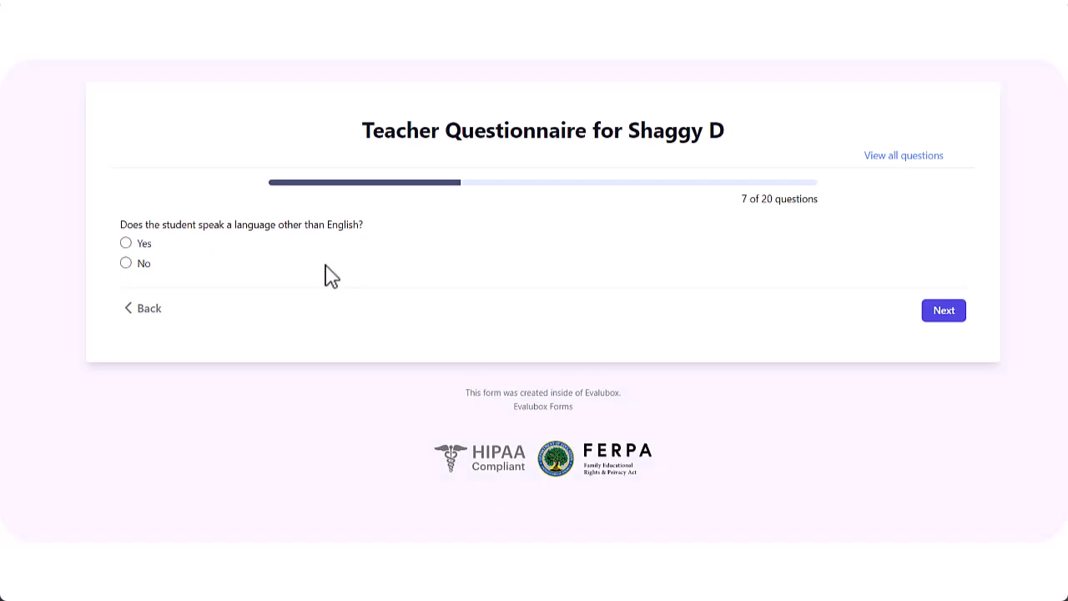
- Mark Spanish and English at home, set English use 100% teachers, 20% classmates, 100% professionals, and submit
left_click(126, 244)
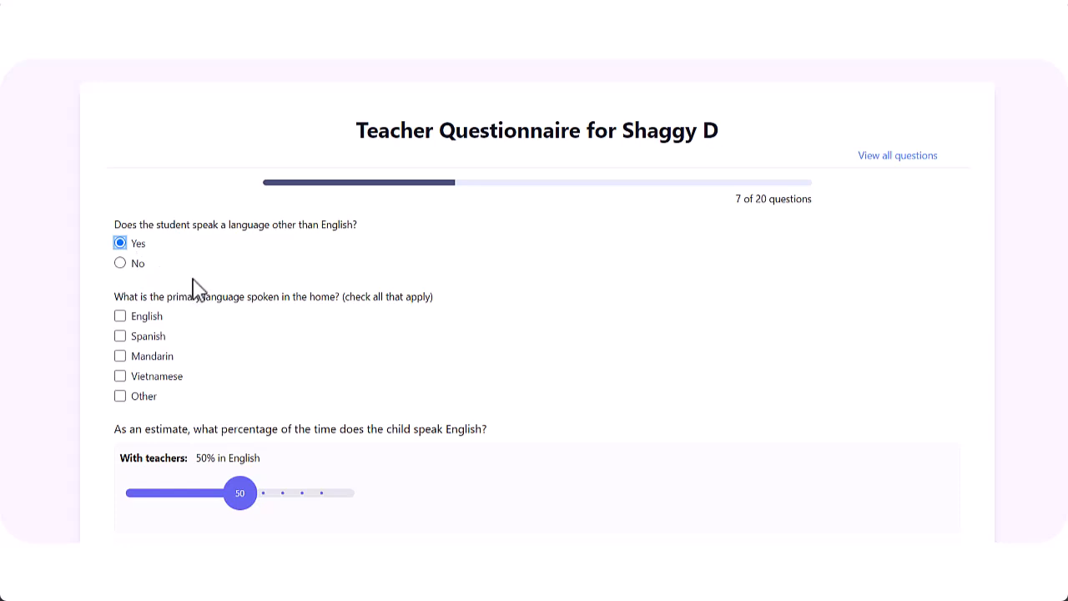
left_click(120, 337)
left_click(120, 318)
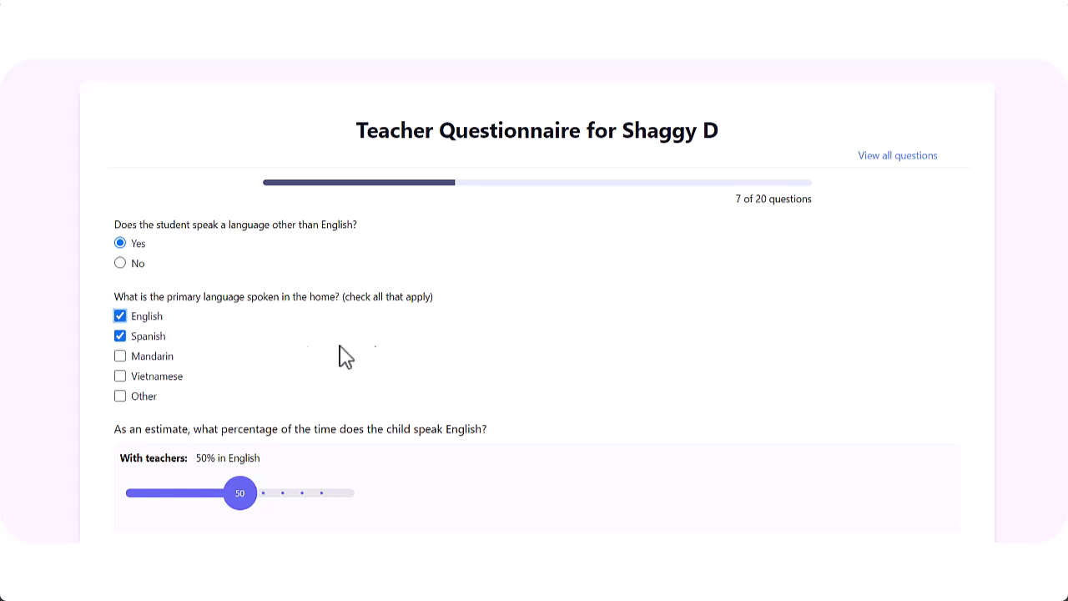
scroll(417, 358, "down", 3)
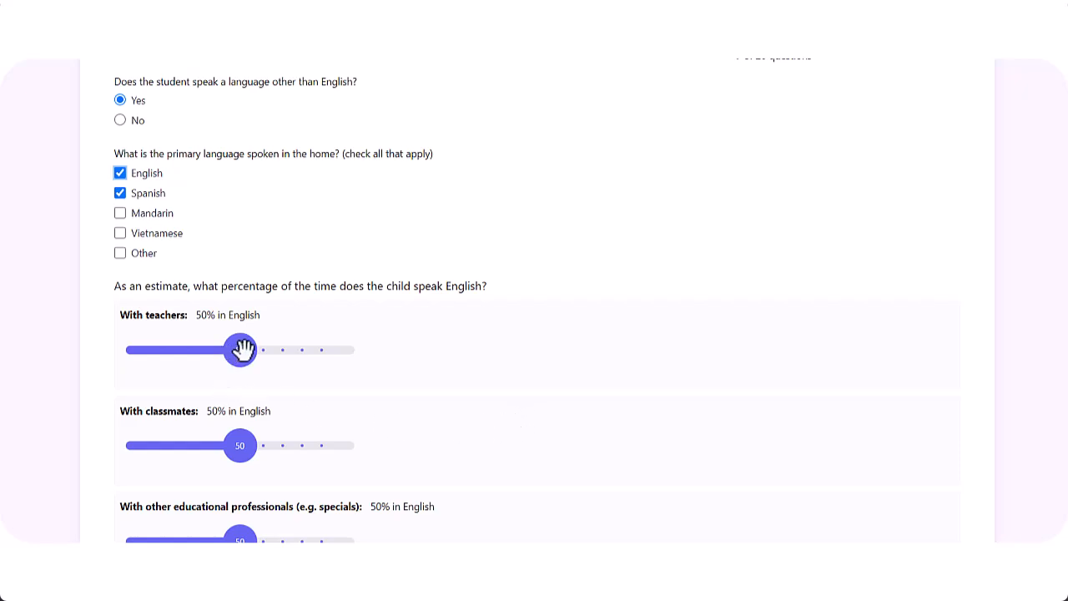
left_click_drag(242, 349, 363, 367)
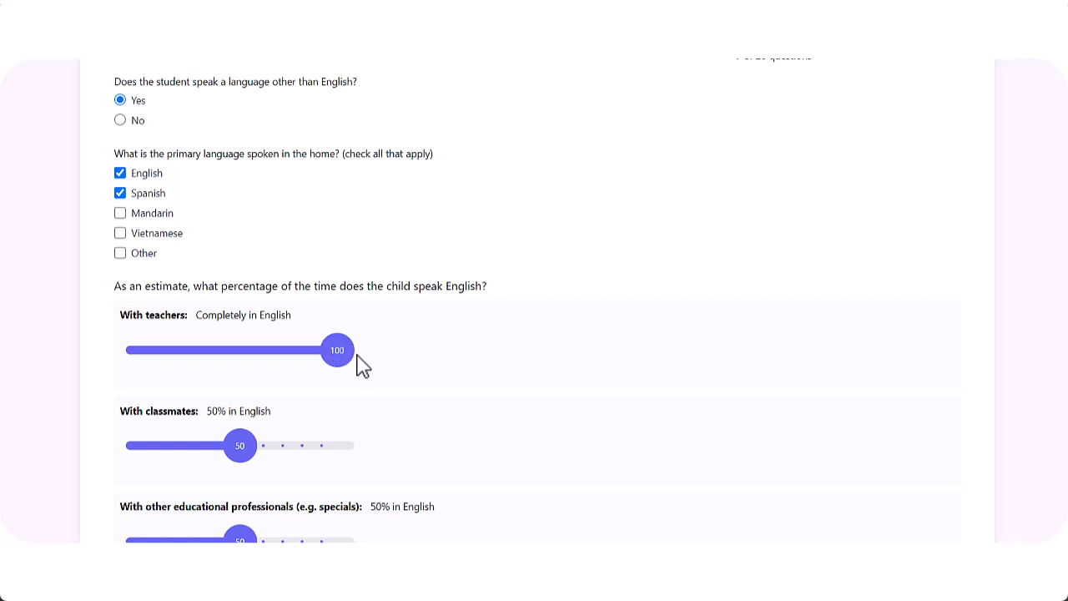
scroll(358, 367, "down", 2)
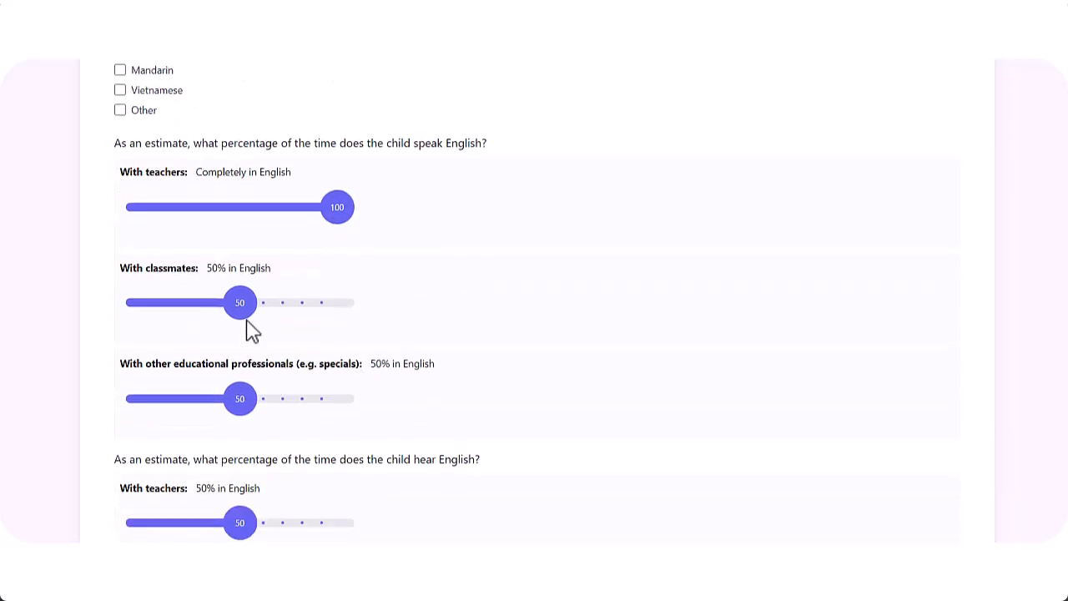
left_click_drag(242, 302, 186, 306)
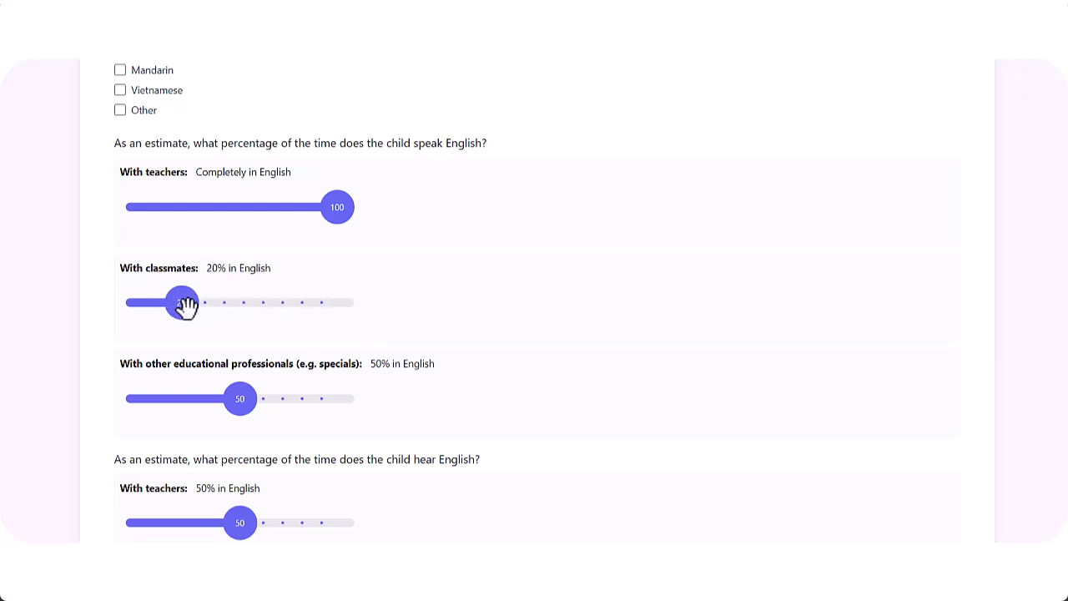
left_click_drag(237, 398, 404, 419)
scroll(408, 420, "down", 2)
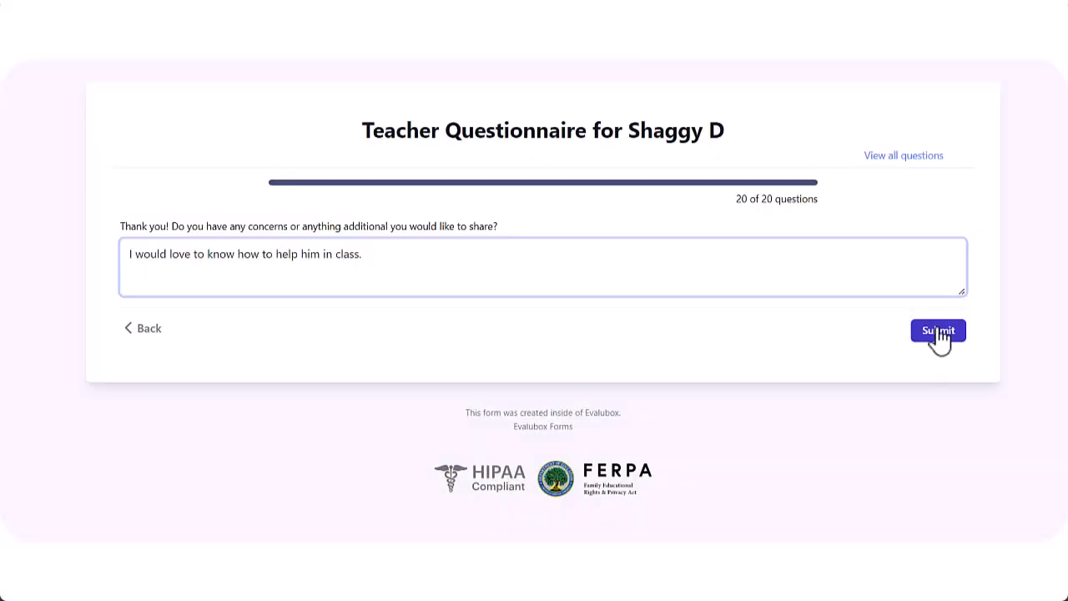
left_click(938, 332)
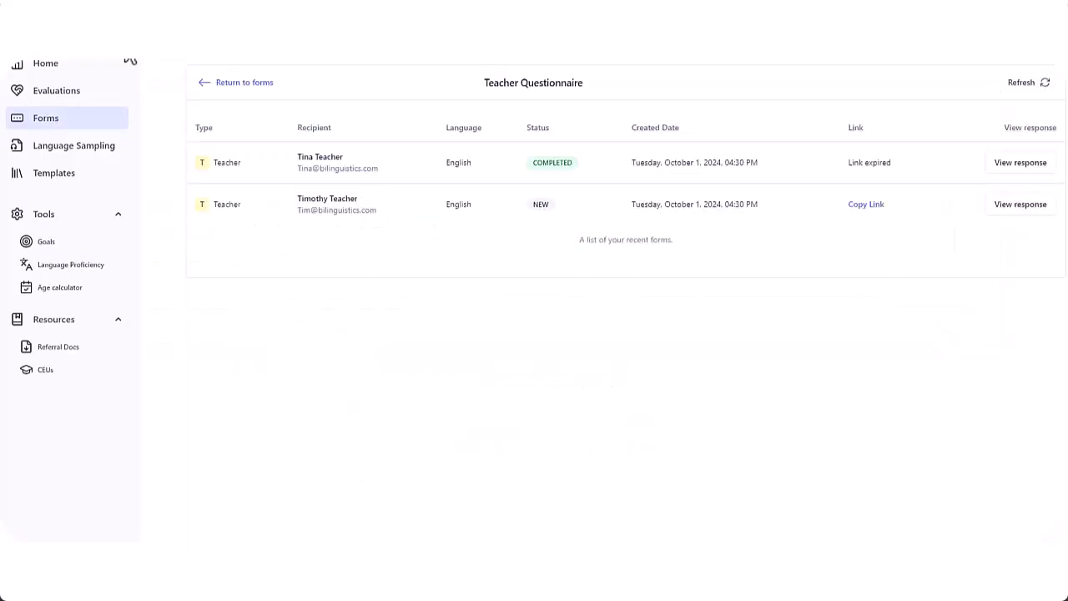
- Open the first teacher's completed response, look through the answers, and print it
left_click(1024, 164)
scroll(885, 212, "down", 2)
scroll(886, 213, "up", 2)
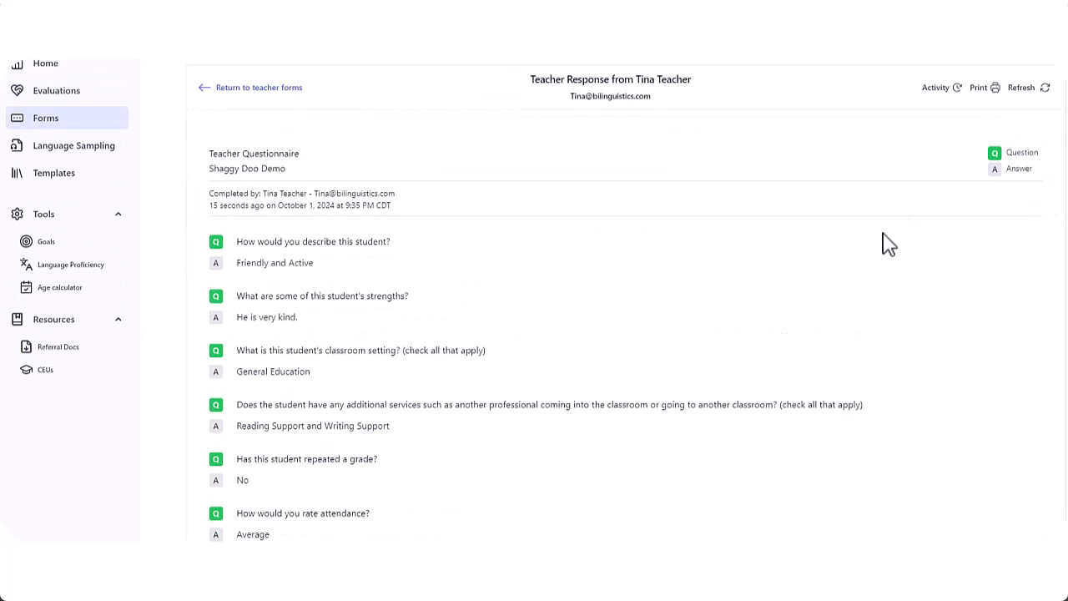
left_click(980, 90)
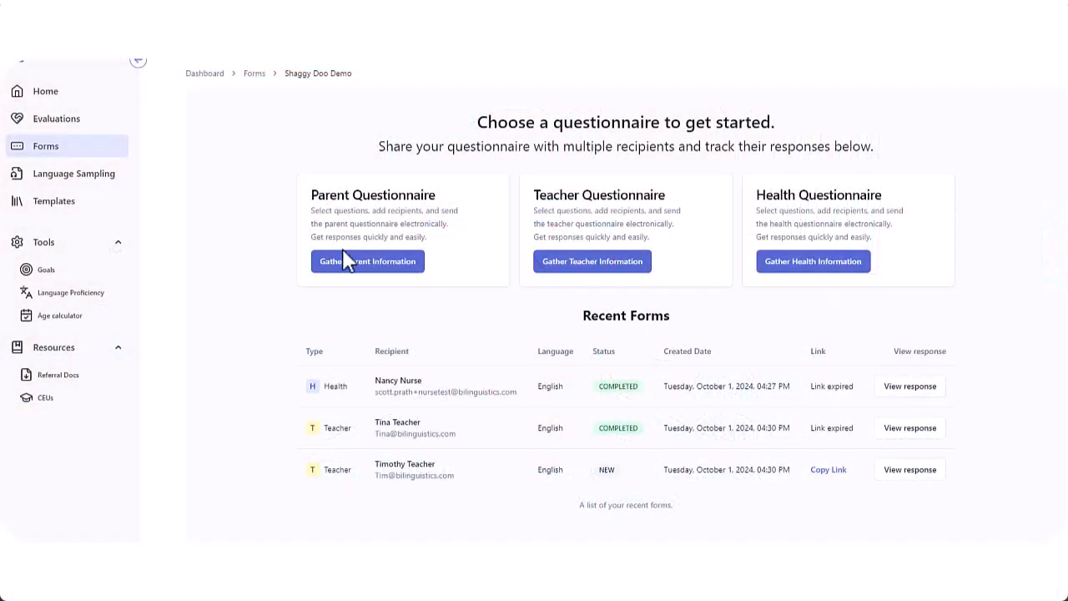
- Start a Parent Questionnaire for the demo student from Gather Parent Information
left_click(346, 261)
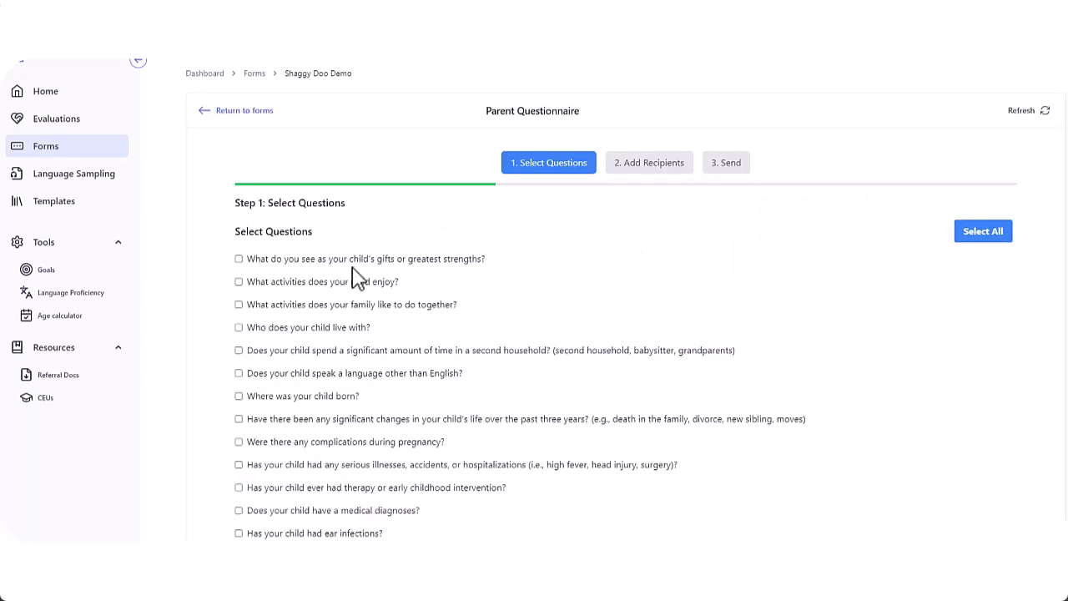
- Select every parent question, including the child's activities question, for the questionnaire
left_click(349, 281)
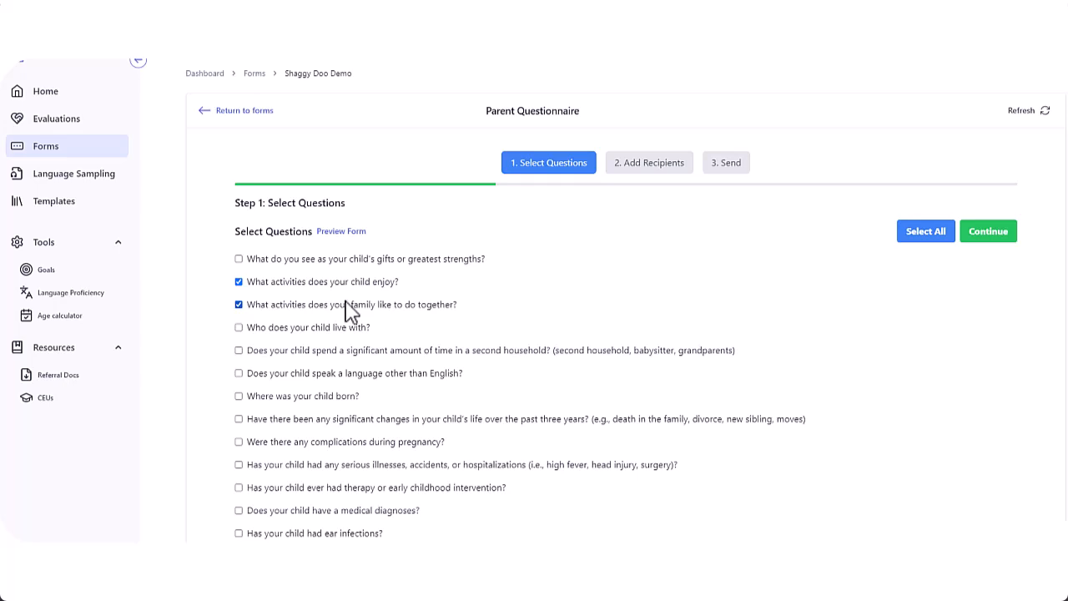
left_click(918, 238)
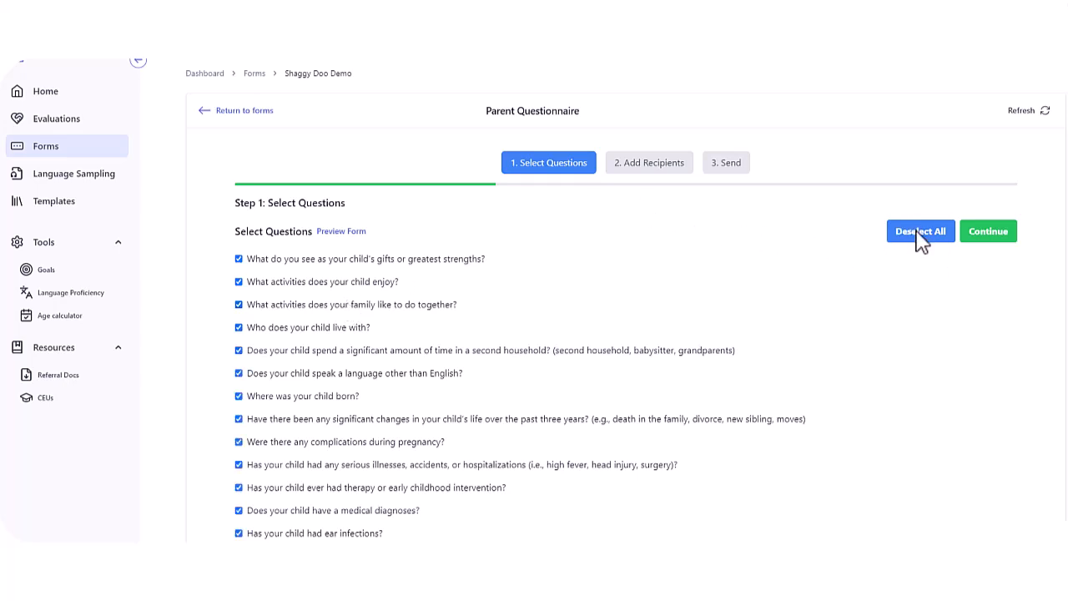
left_click(989, 242)
- Enter Dad as the first recipient with his e-mail address
left_click(418, 241)
type("Dad")
key("Tab")
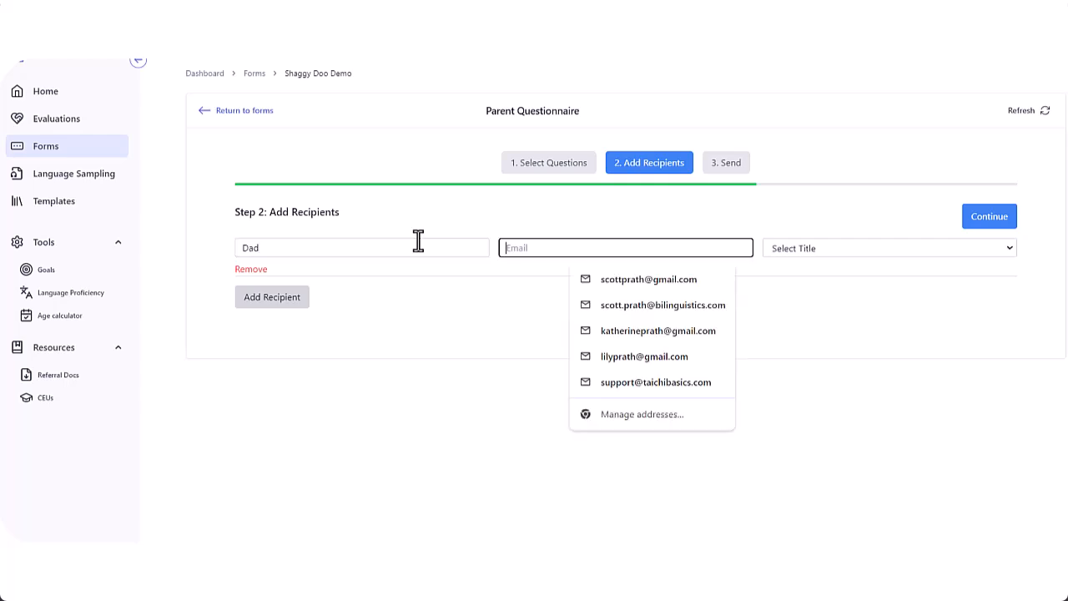
key("Tab")
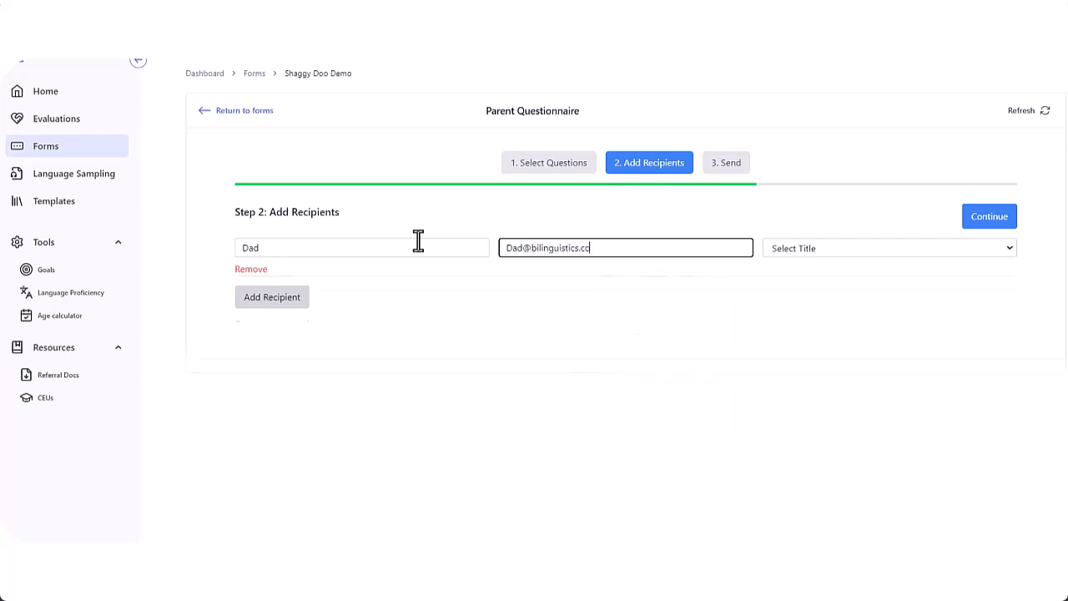
- Add Mom as a second recipient with her e-mail, titled Mrs., and continue
left_click(257, 301)
left_click(265, 296)
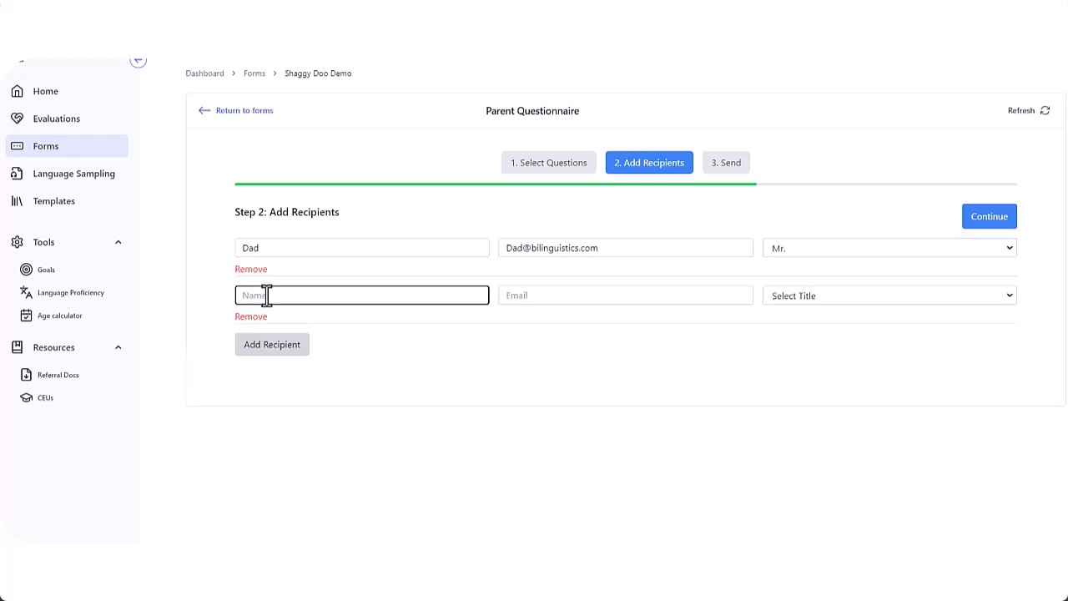
key("Tab")
key("Tab")
key("m")
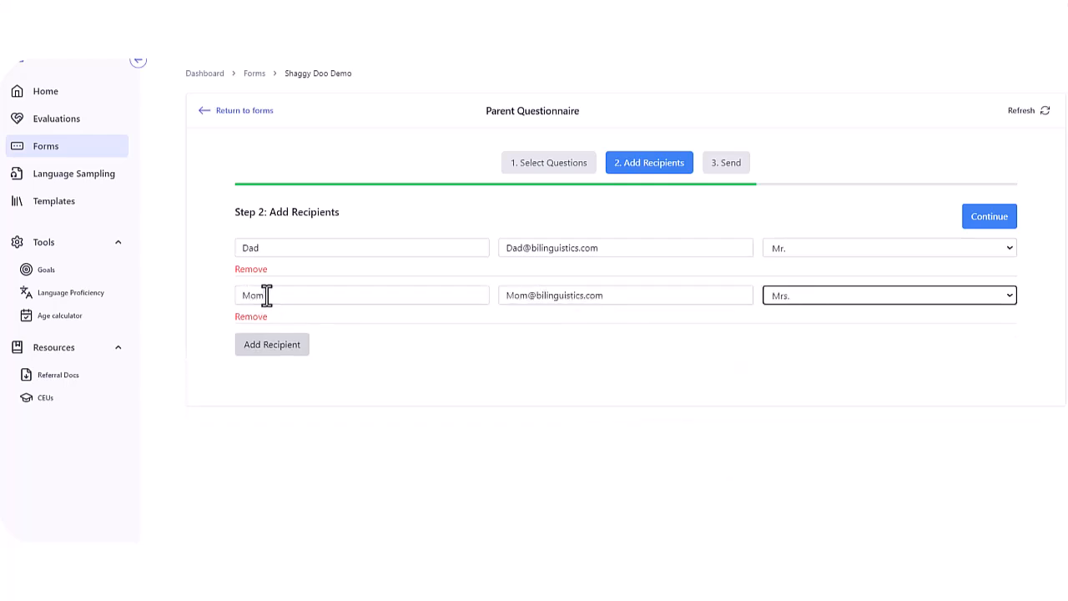
left_click(989, 216)
scroll(750, 267, "down", 1)
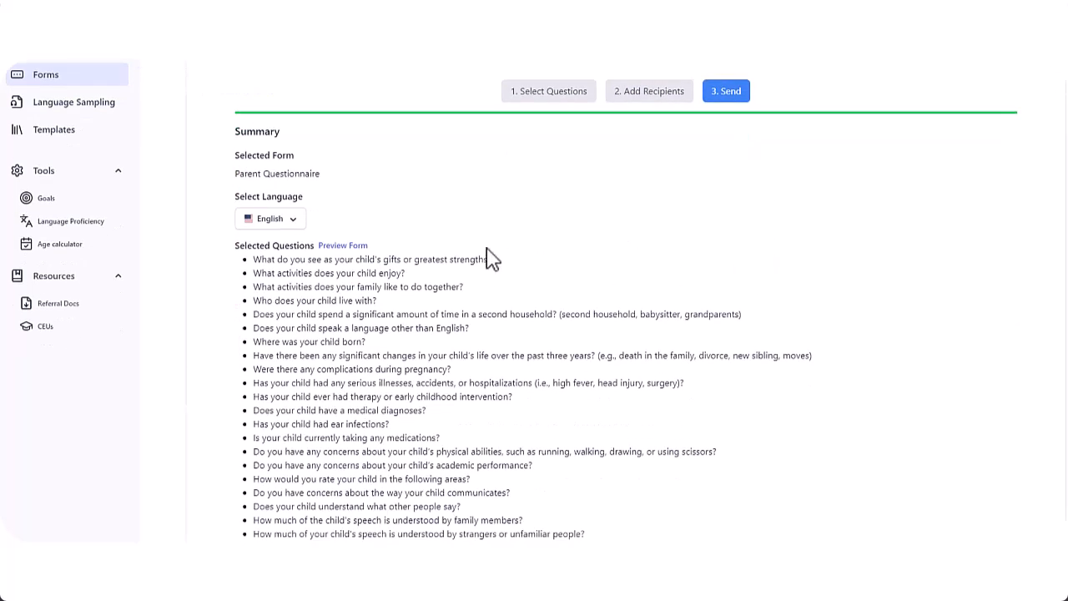
- Preview the Parent Questionnaire as parents will see it, then close the preview
left_click(355, 245)
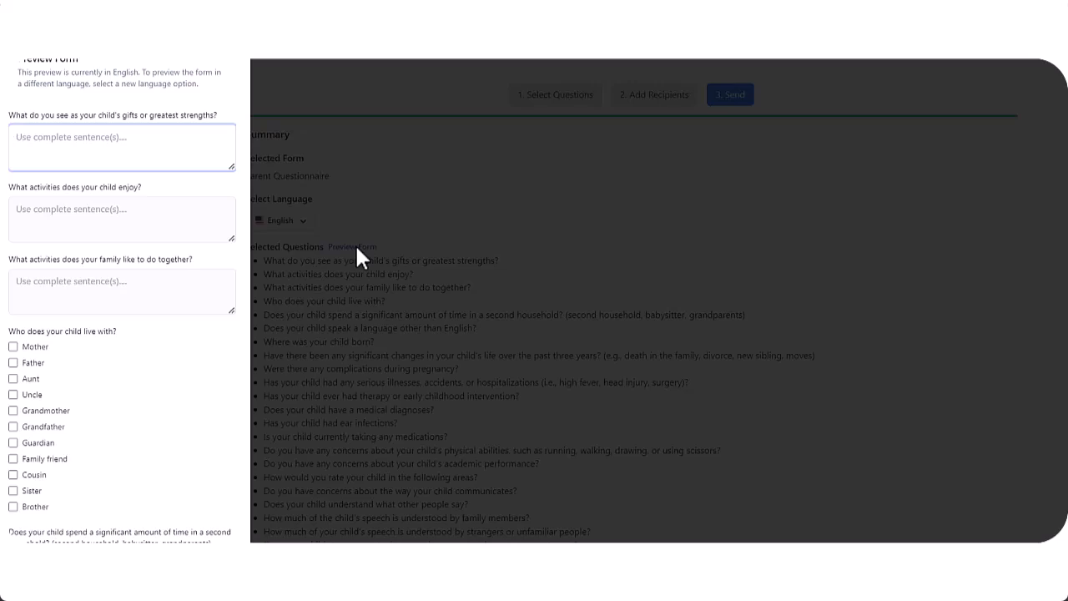
left_click(393, 162)
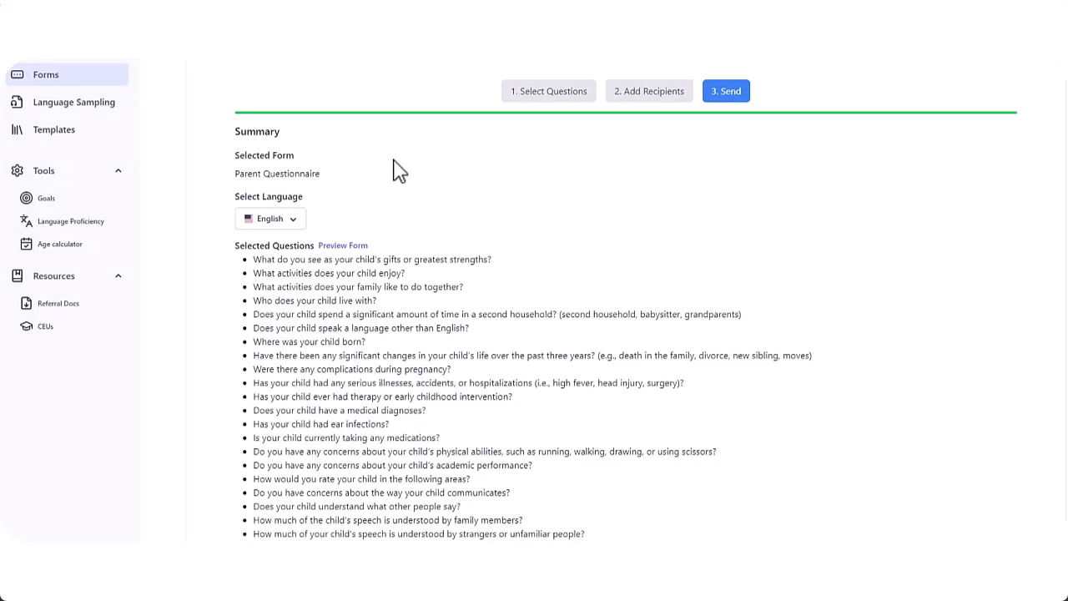
scroll(399, 180, "down", 3)
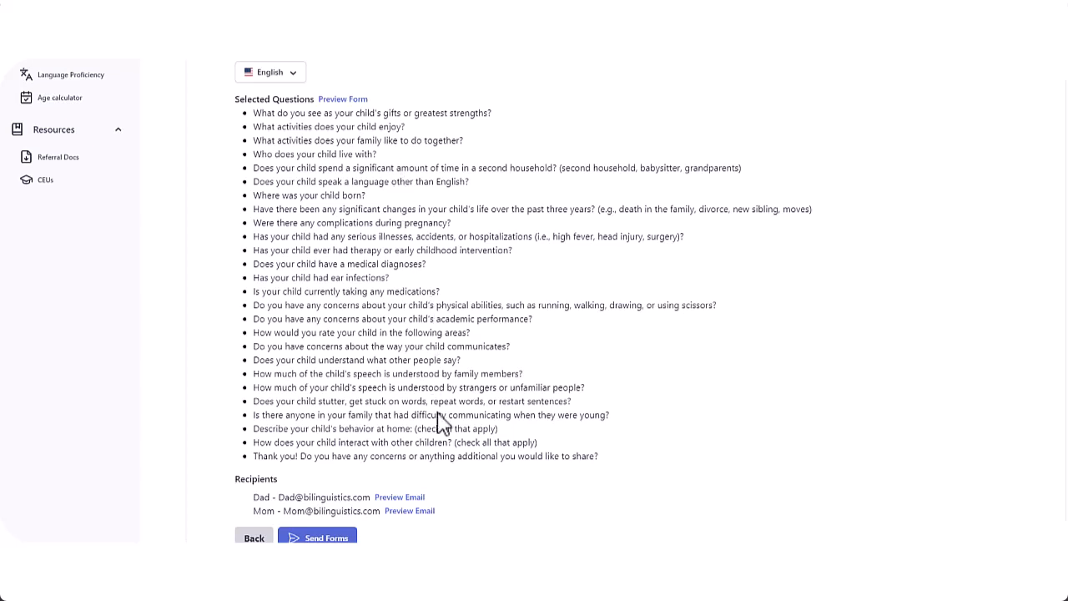
- Switch the form language to Spanish and back to English, then send to both parents
left_click(274, 80)
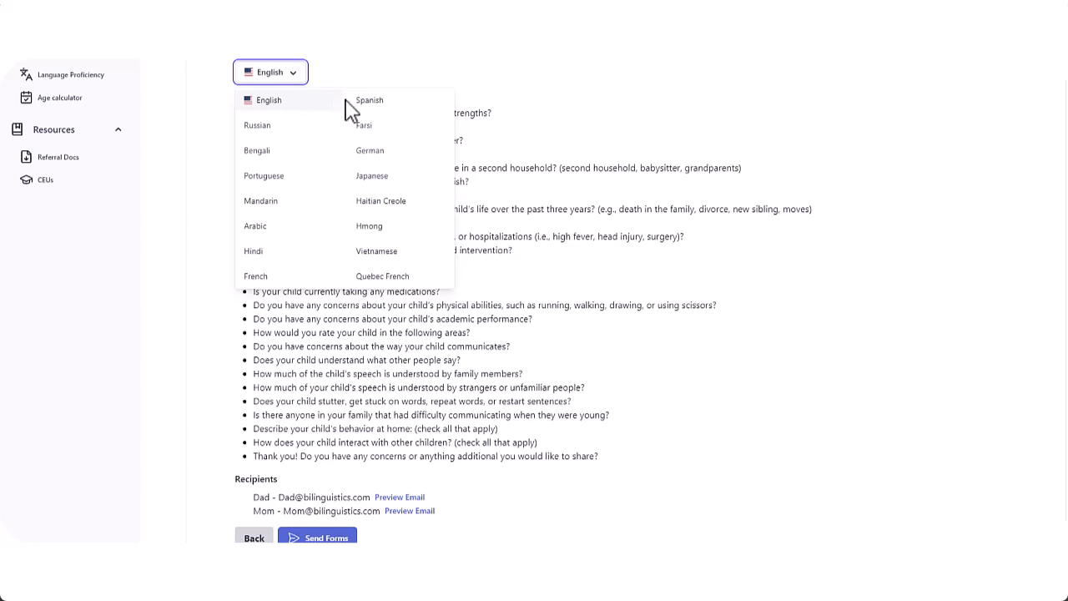
left_click(369, 100)
left_click(286, 75)
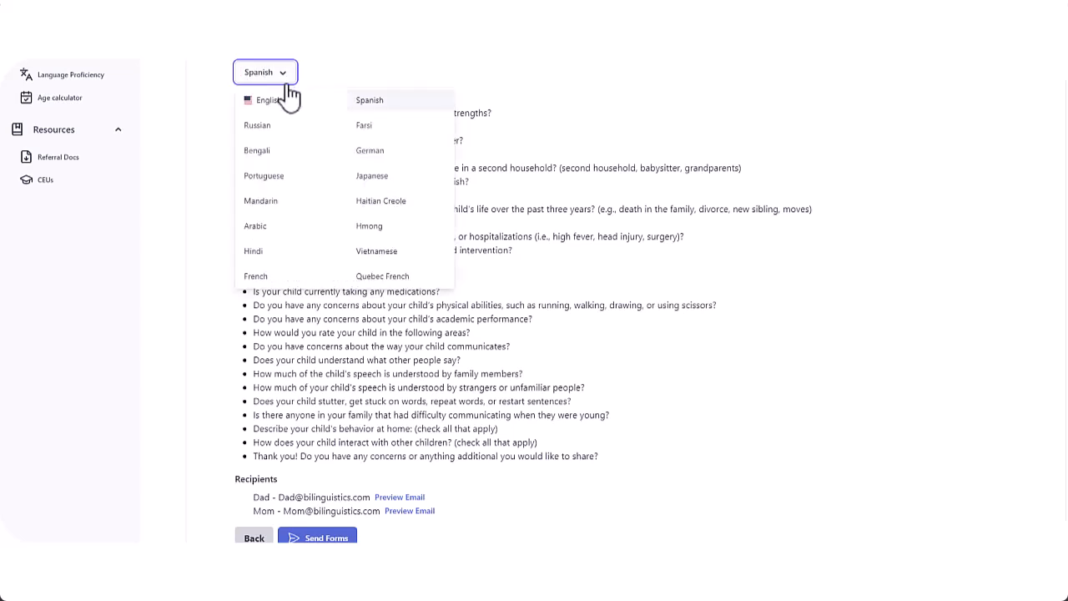
left_click(281, 100)
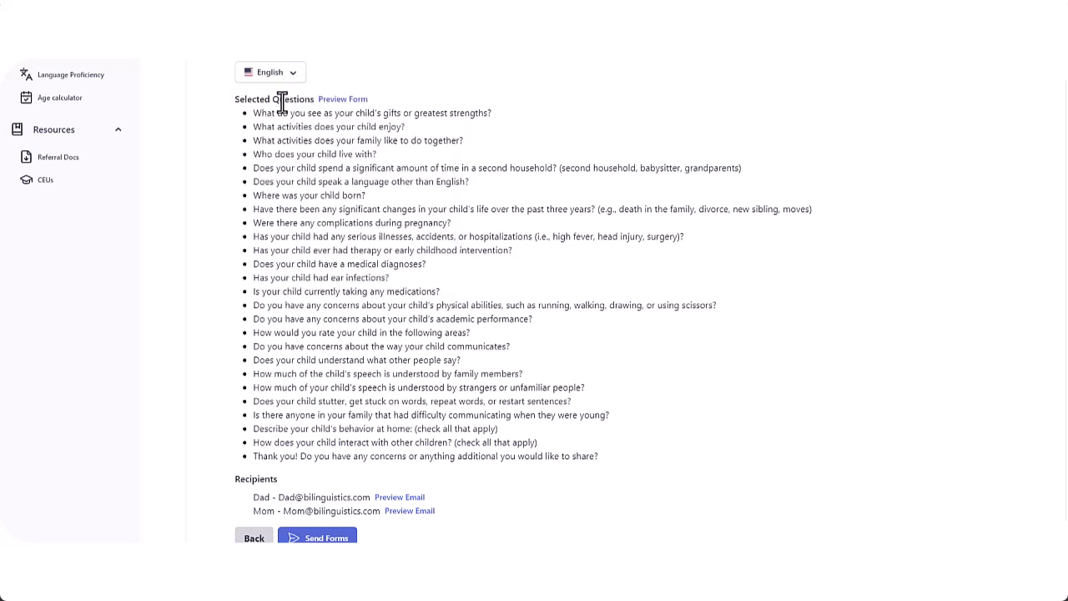
left_click(333, 538)
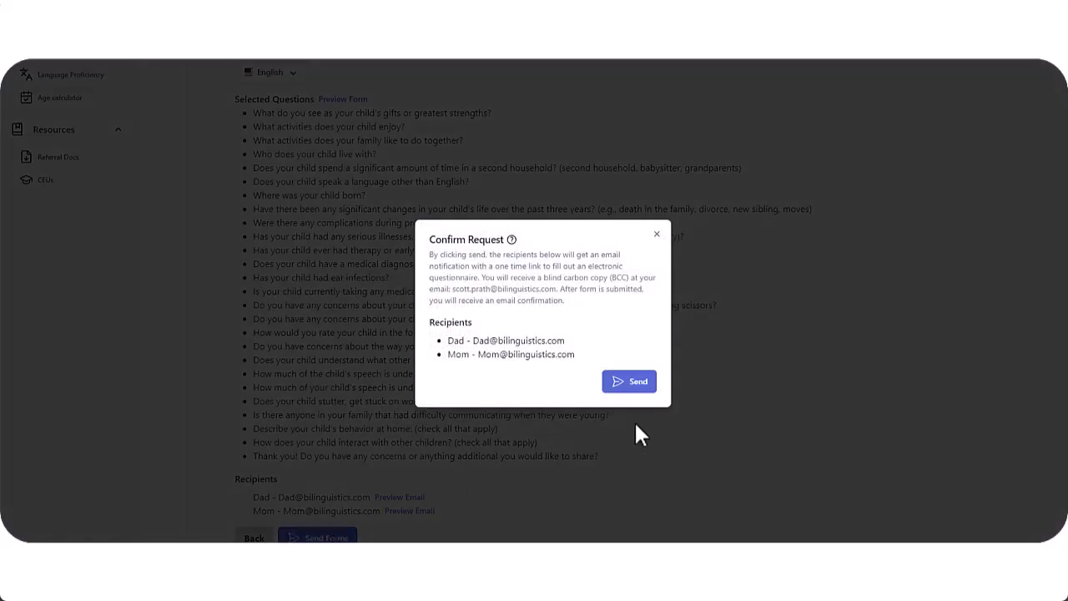
left_click(635, 386)
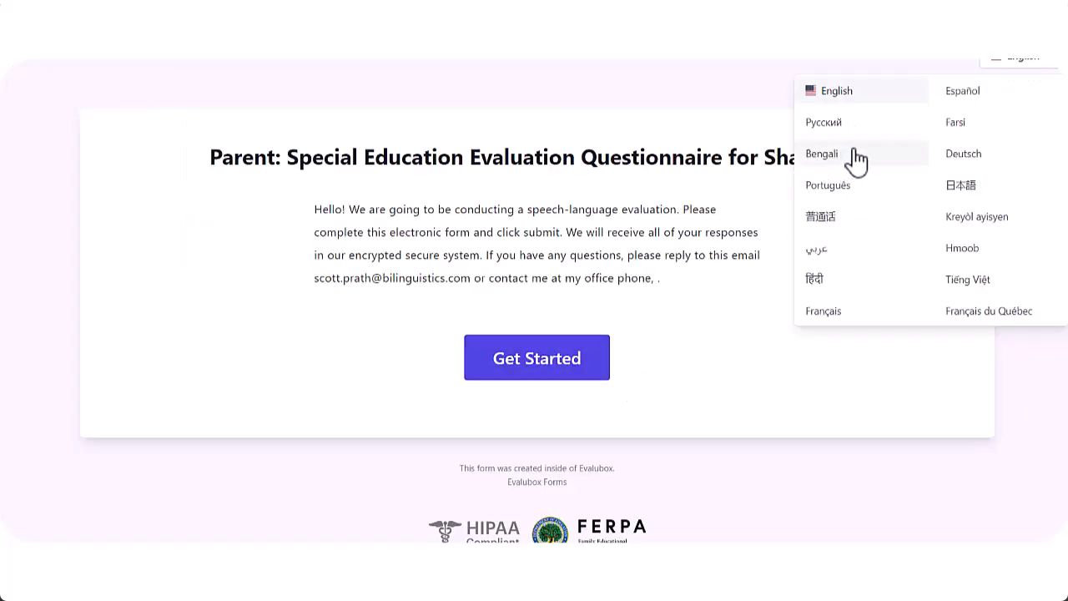
- Show the parent-facing questionnaire in Farsi
left_click(953, 127)
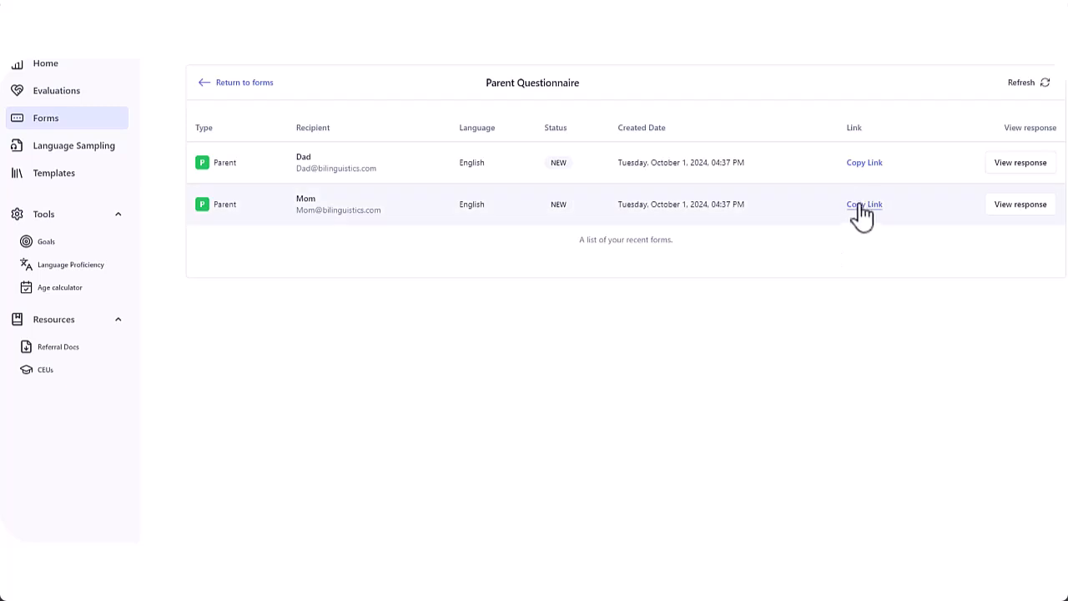
- Open the copied form link in a new tab and begin the English questionnaire on one page
key("ctrl+t")
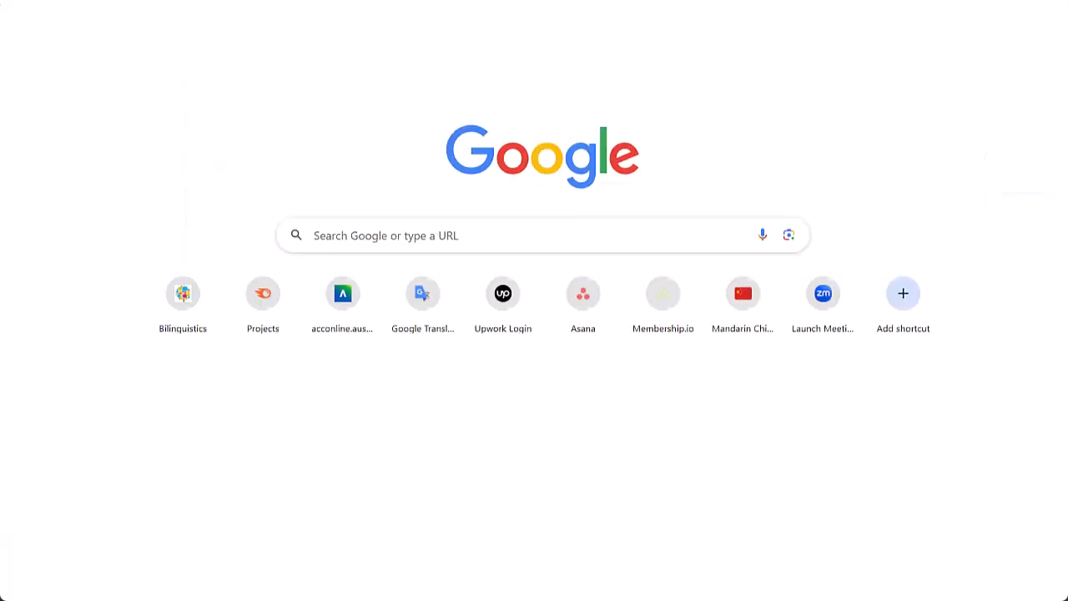
key("ctrl+v")
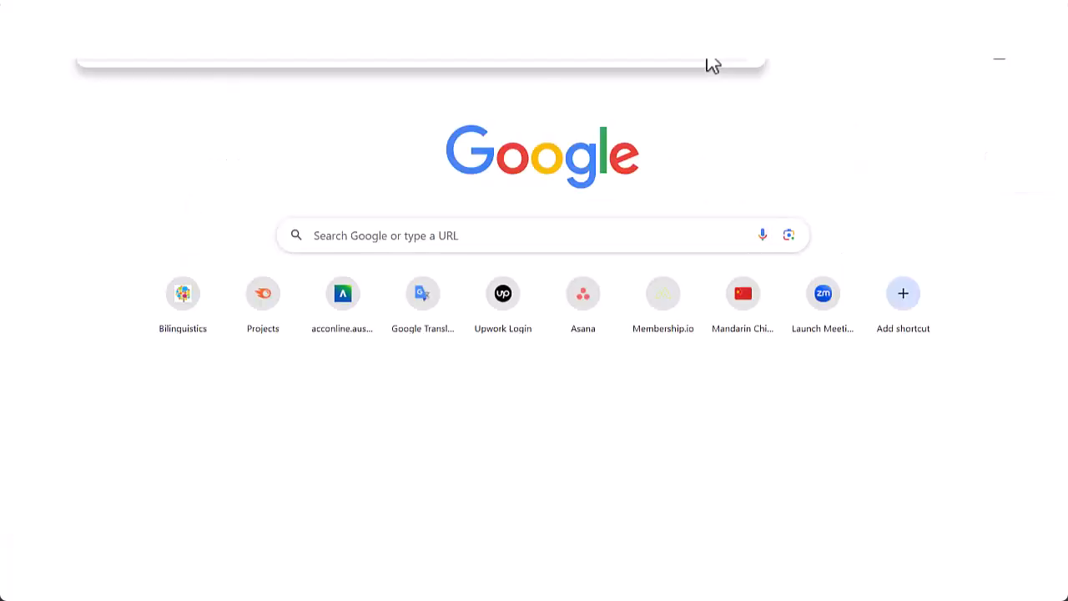
key("Return")
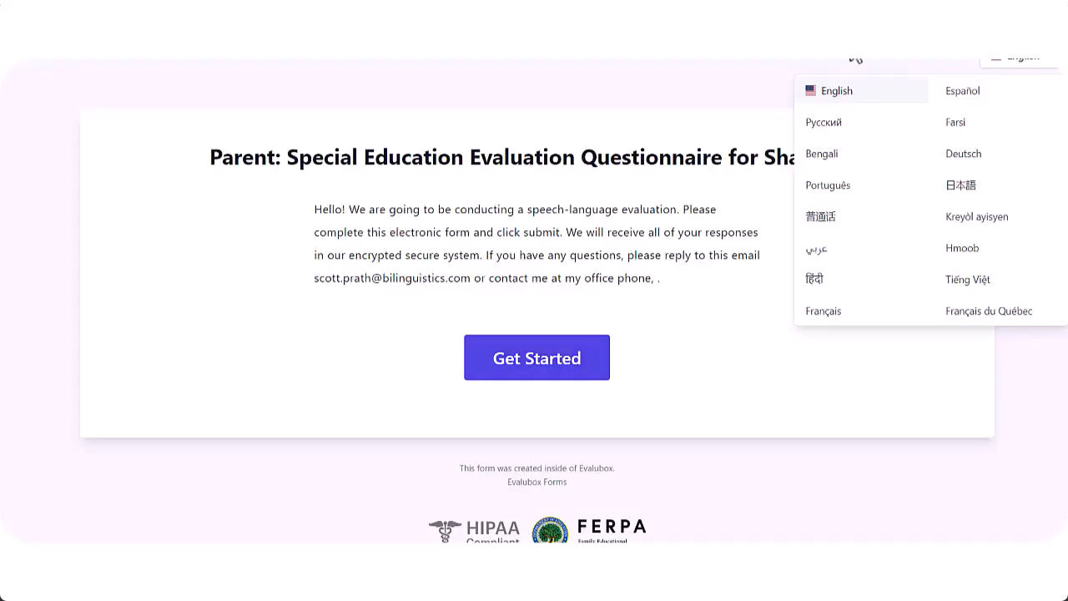
left_click(842, 92)
left_click(545, 372)
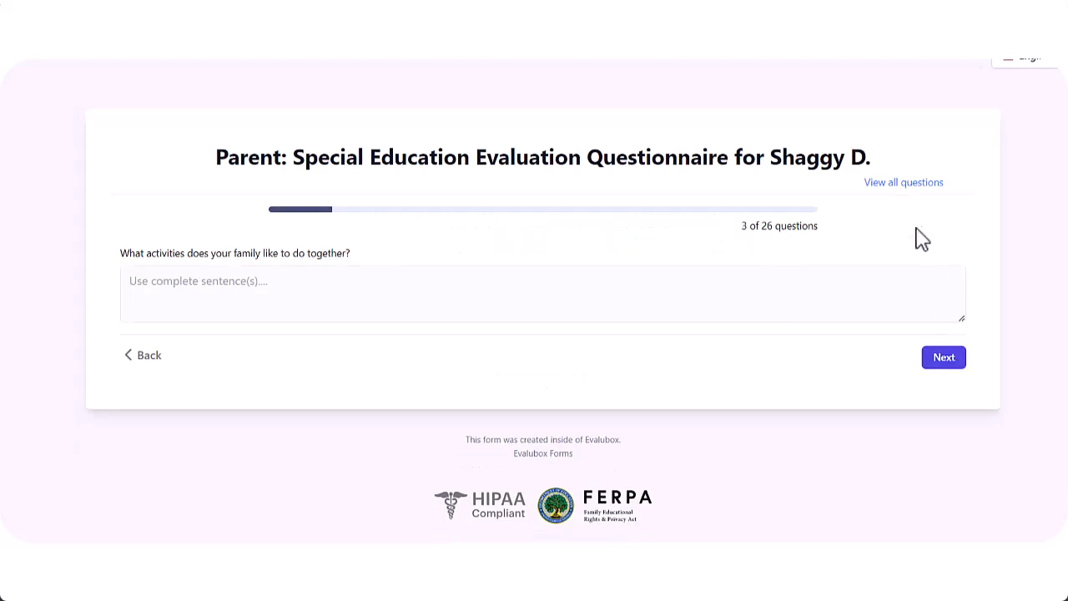
left_click(904, 184)
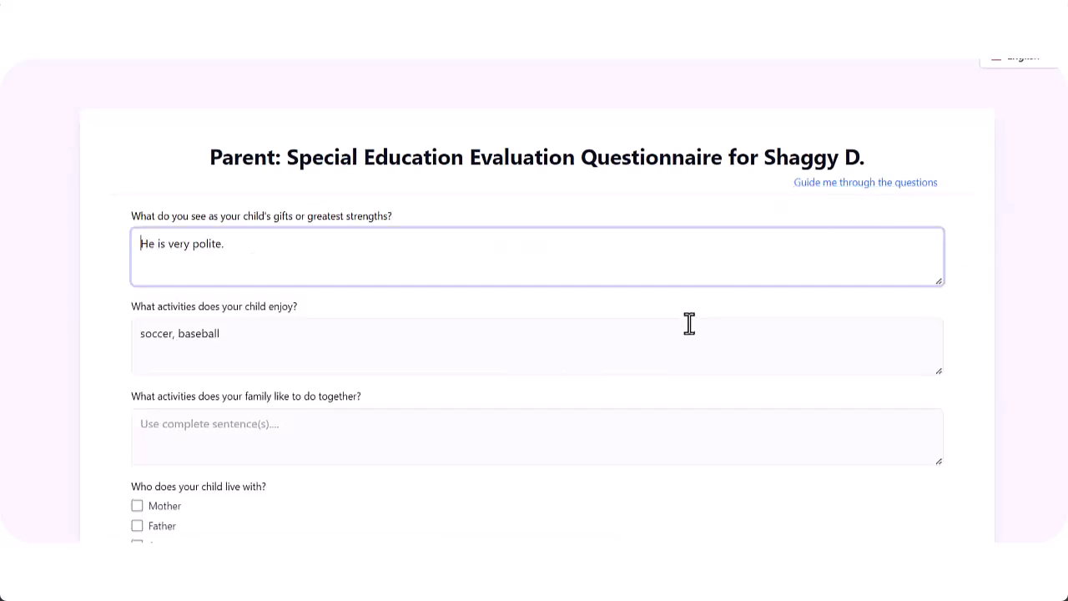
scroll(687, 322, "down", 2)
- Answer the family activities question and mark Mother, Father, Aunt and Uncle as living with the child
left_click(549, 300)
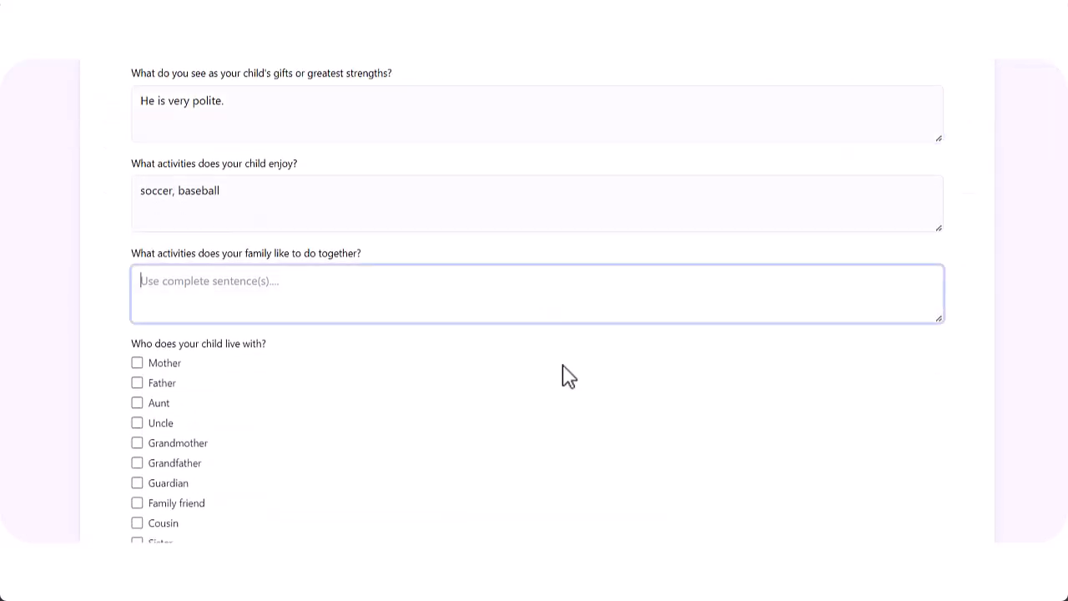
type("Go to the park and shop")
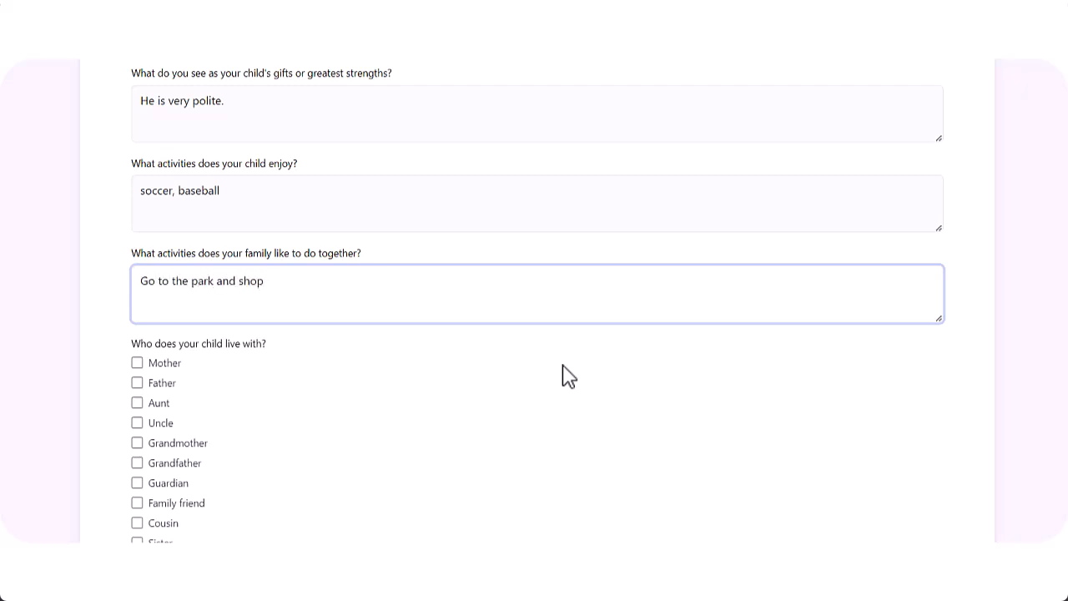
left_click(137, 362)
left_click(137, 382)
left_click(137, 402)
left_click(138, 423)
- Record time in a second household at the Grandparent's house, with Grandmother and Grandfather
scroll(142, 418, "down", 3)
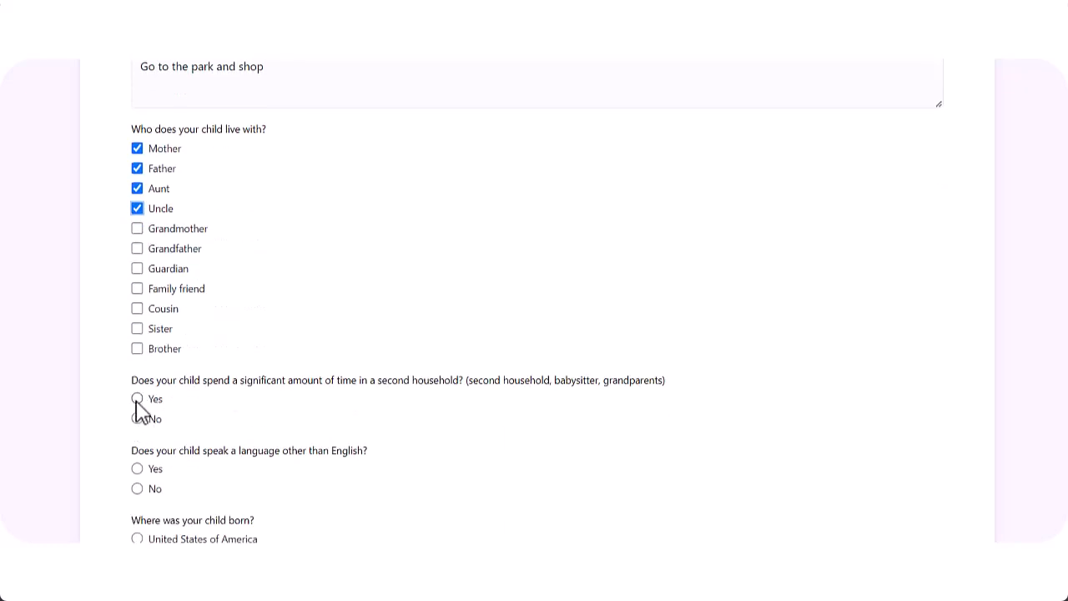
left_click(136, 398)
scroll(138, 405, "down", 2)
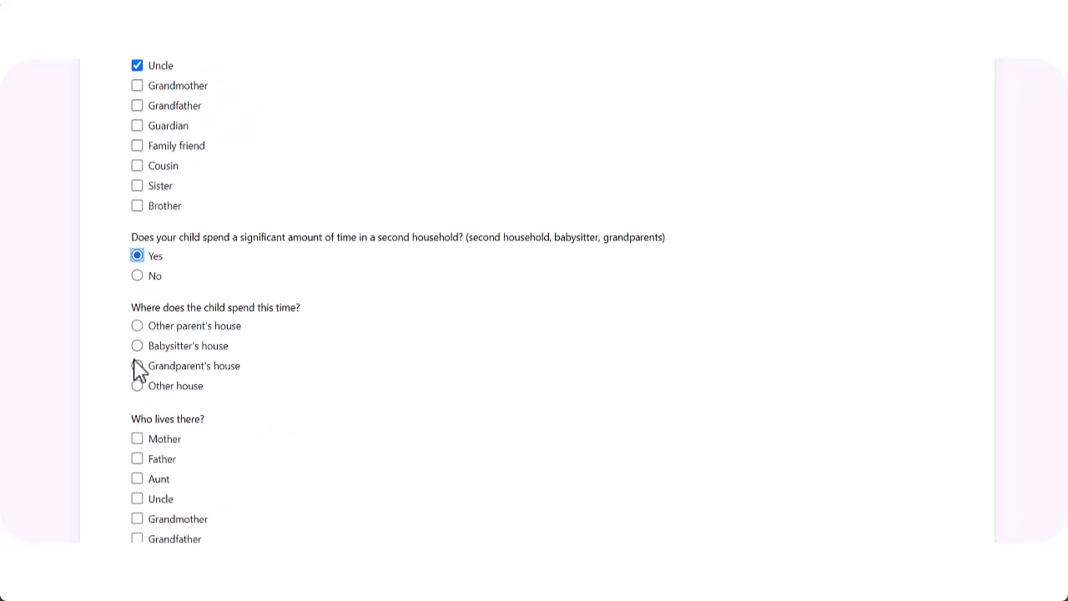
left_click(138, 368)
scroll(125, 380, "down", 2)
left_click(137, 376)
left_click(137, 396)
scroll(267, 413, "down", 4)
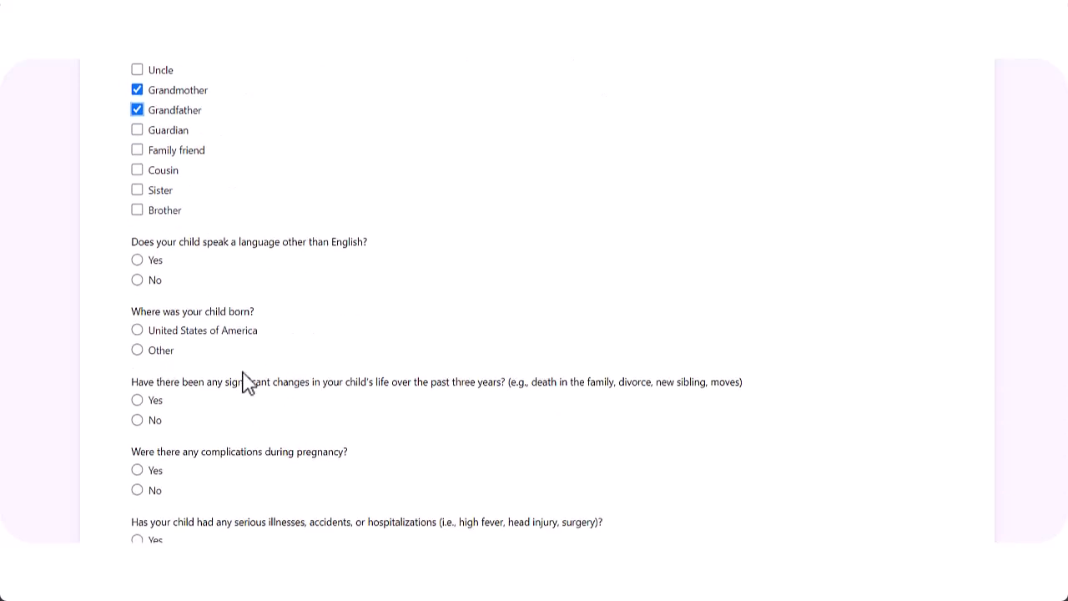
- Answer Yes to speaking another language and enter an Other home language
left_click(136, 259)
left_click(138, 415)
left_click(184, 474)
type("Farsi")
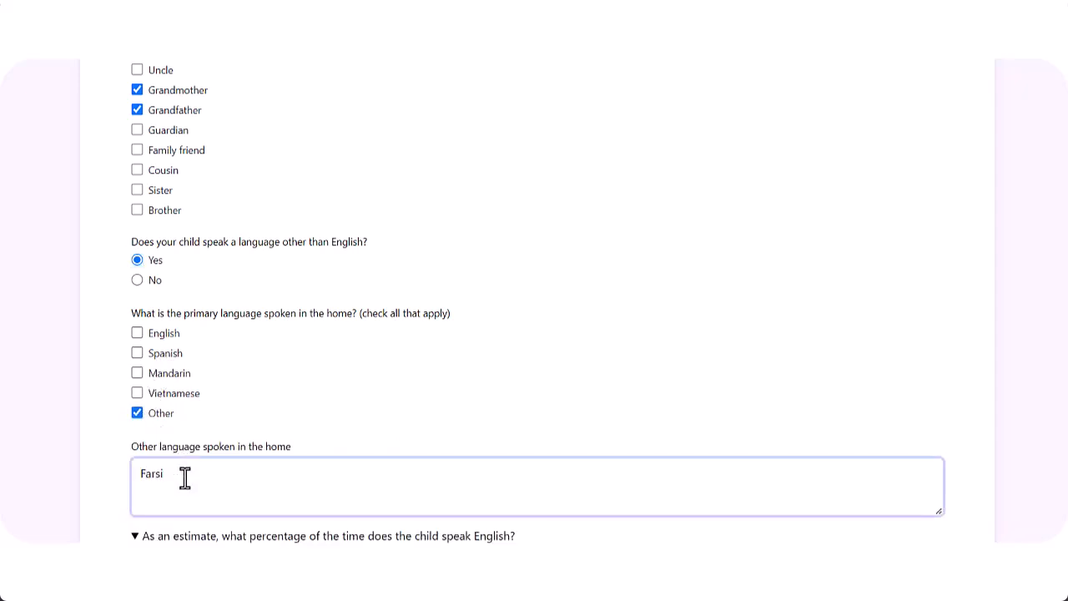
scroll(336, 353, "down", 3)
- Adjust the English speaking and hearing sliders, setting after-school and evening use to home language only
left_click_drag(258, 317, 170, 319)
left_click_drag(259, 407, 151, 436)
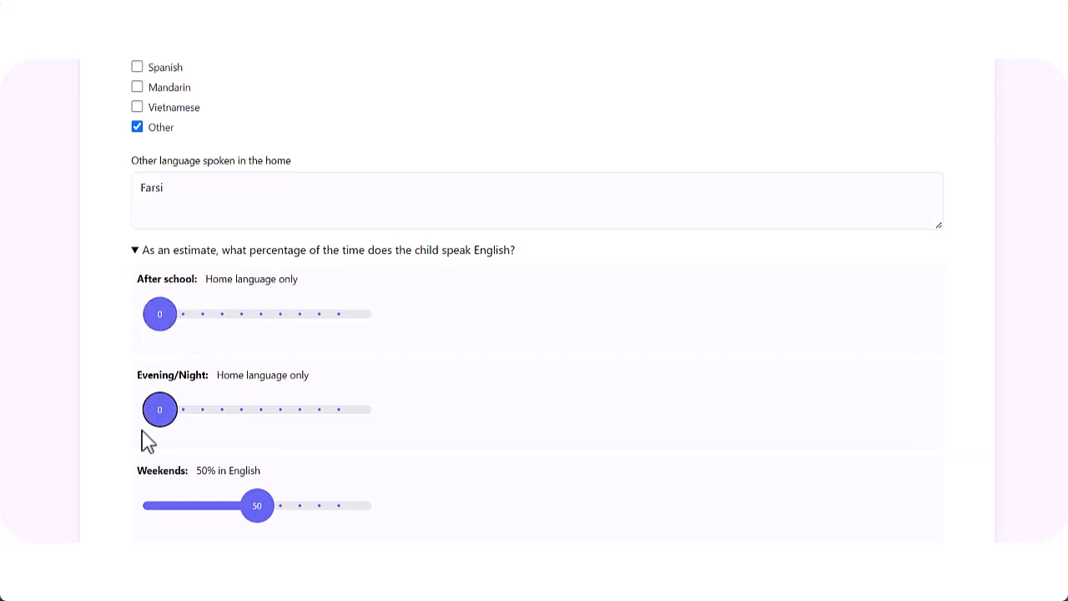
left_click_drag(253, 502, 234, 503)
scroll(303, 440, "down", 3)
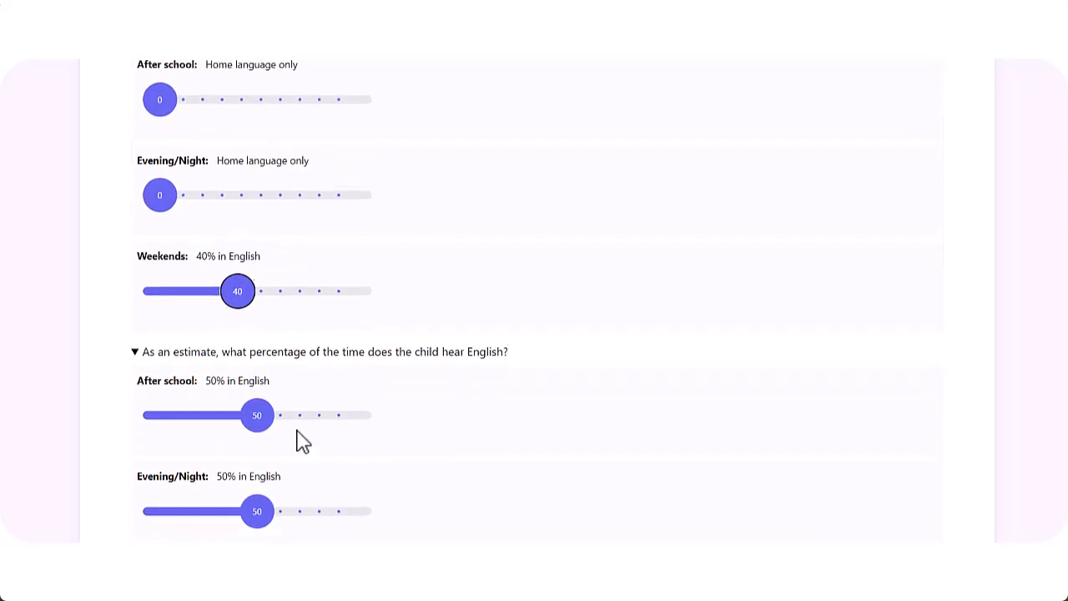
left_click_drag(256, 343, 126, 367)
left_click(250, 444)
left_click_drag(250, 446, 158, 442)
scroll(222, 436, "down", 3)
left_click_drag(253, 322, 232, 323)
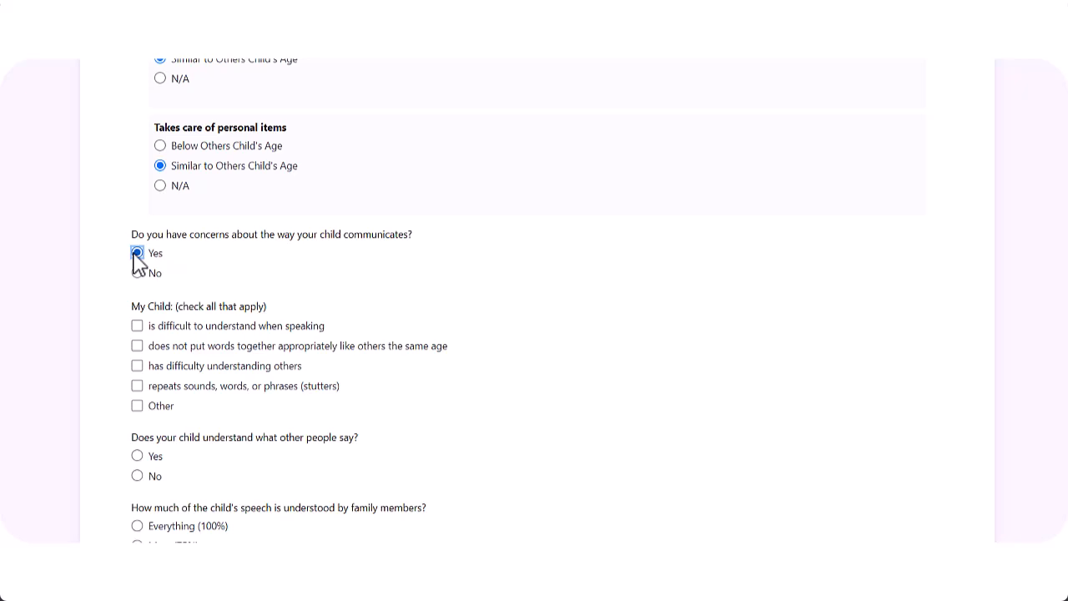
- Check speech understanding concerns and rate family and strangers' understanding as Some (50%)
left_click(138, 327)
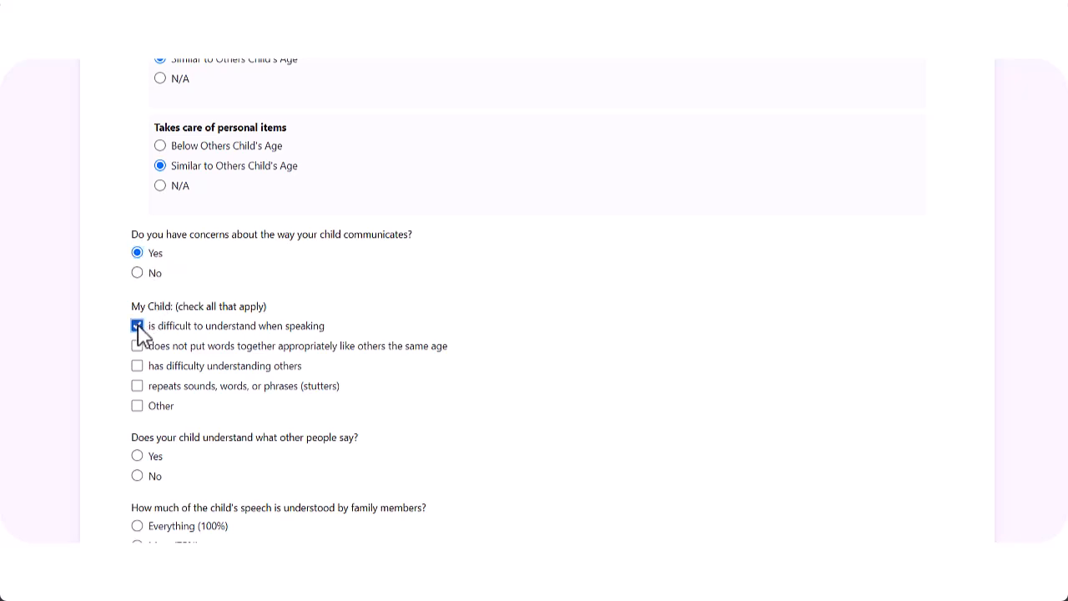
left_click(138, 368)
scroll(138, 372, "down", 3)
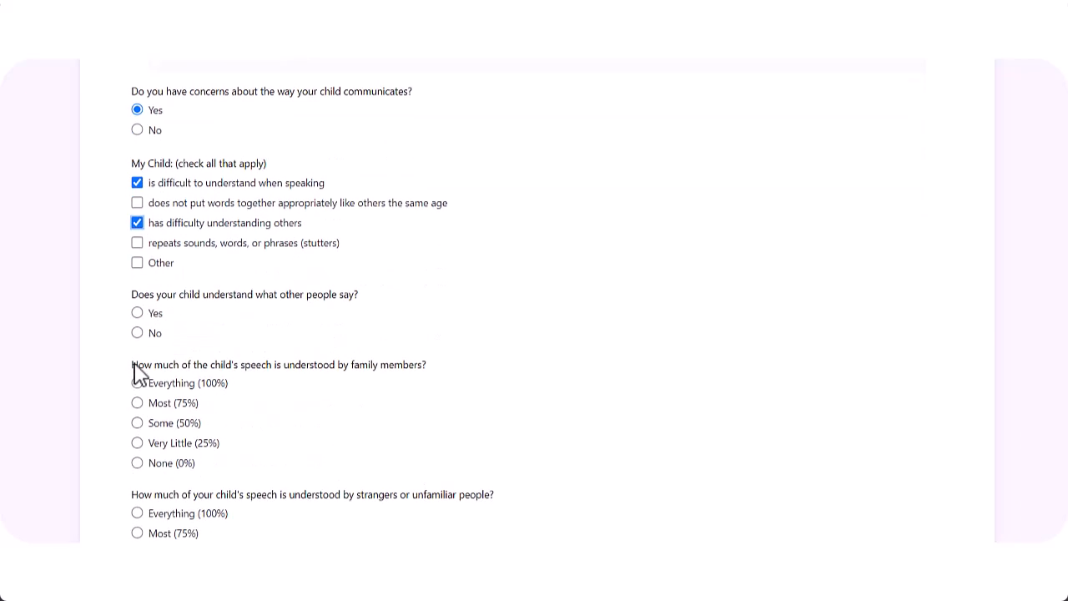
left_click(136, 333)
left_click(137, 313)
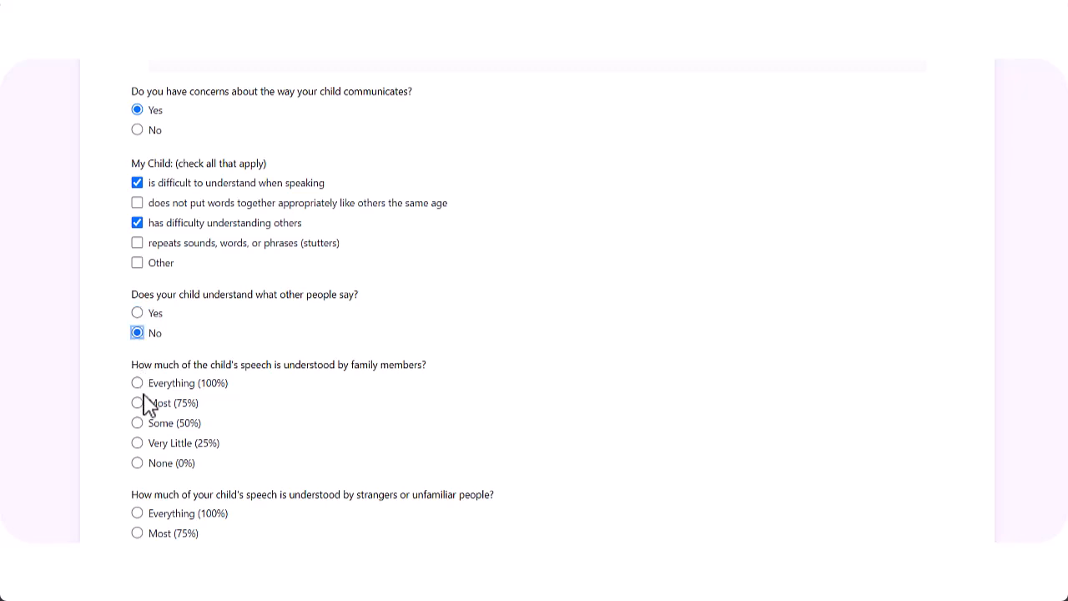
left_click(137, 423)
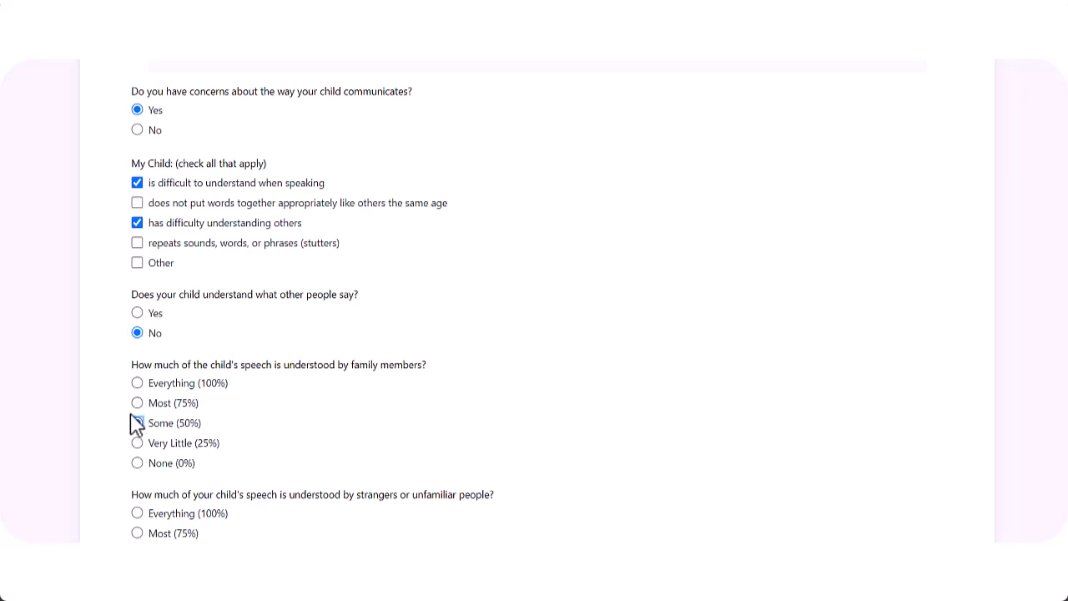
scroll(134, 422, "down", 3)
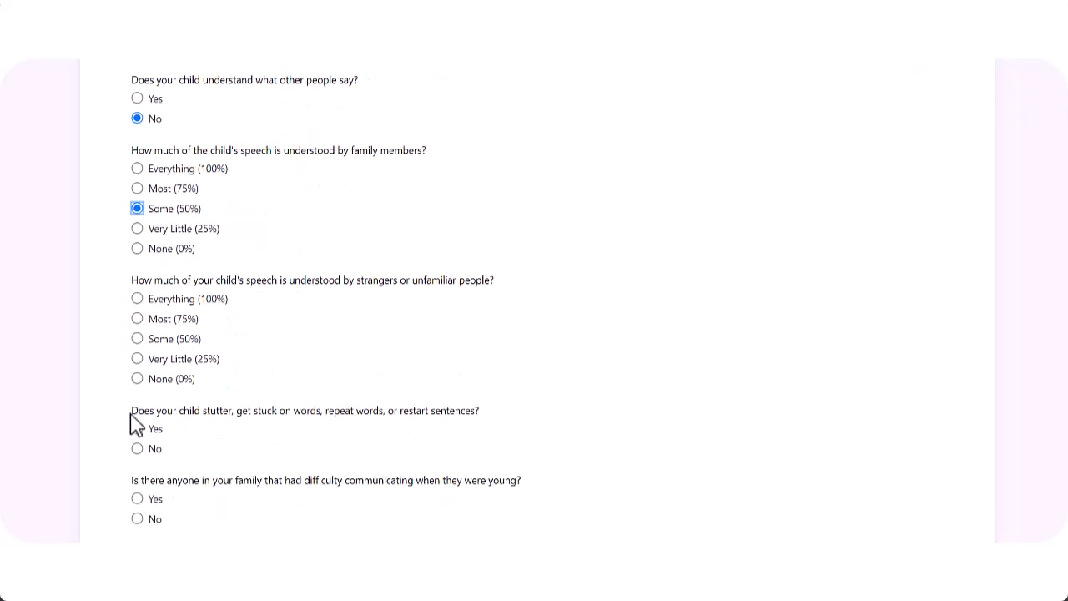
left_click(137, 340)
scroll(136, 351, "down", 2)
- Answer No to stuttering and Yes to family communication difficulty, naming an uncle
left_click(137, 305)
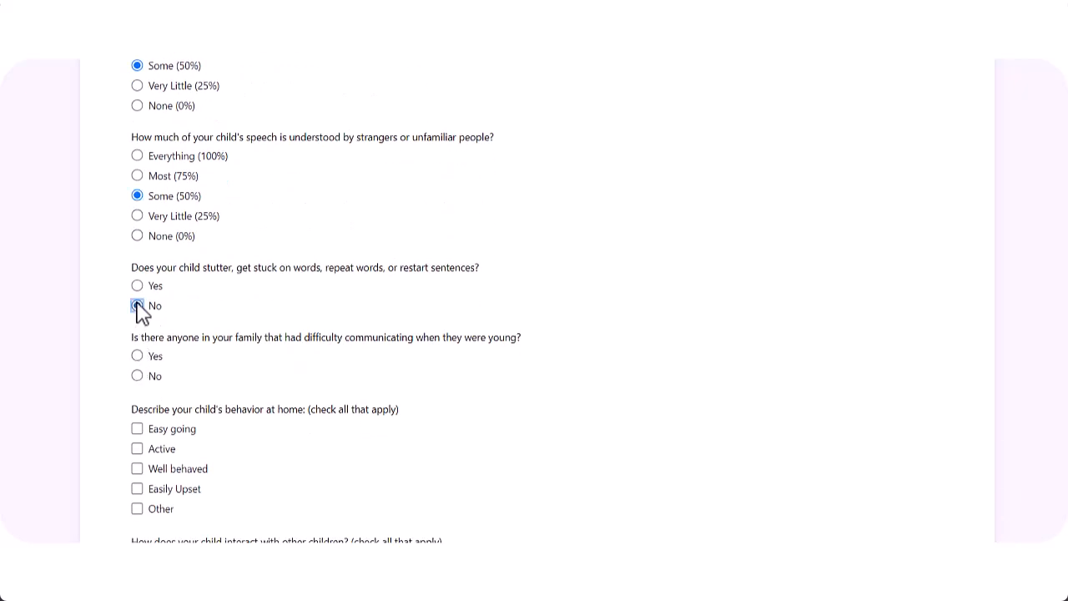
left_click(138, 377)
left_click(137, 356)
left_click(151, 435)
type("uncle")
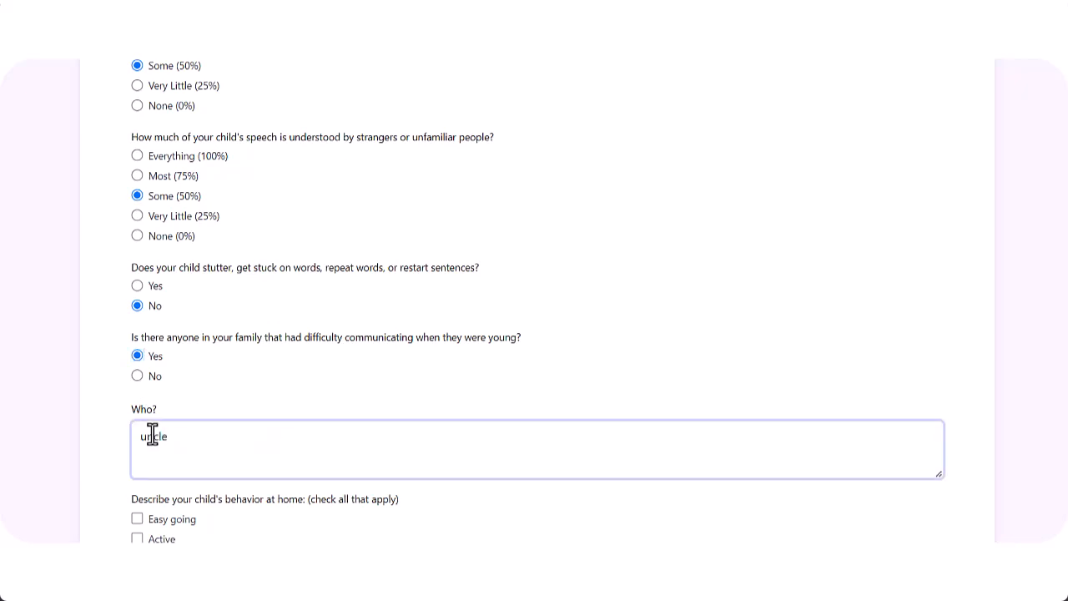
scroll(134, 421, "down", 3)
- Tick Active, Plays together and Watches other children play, then start writing additional concerns
left_click(136, 324)
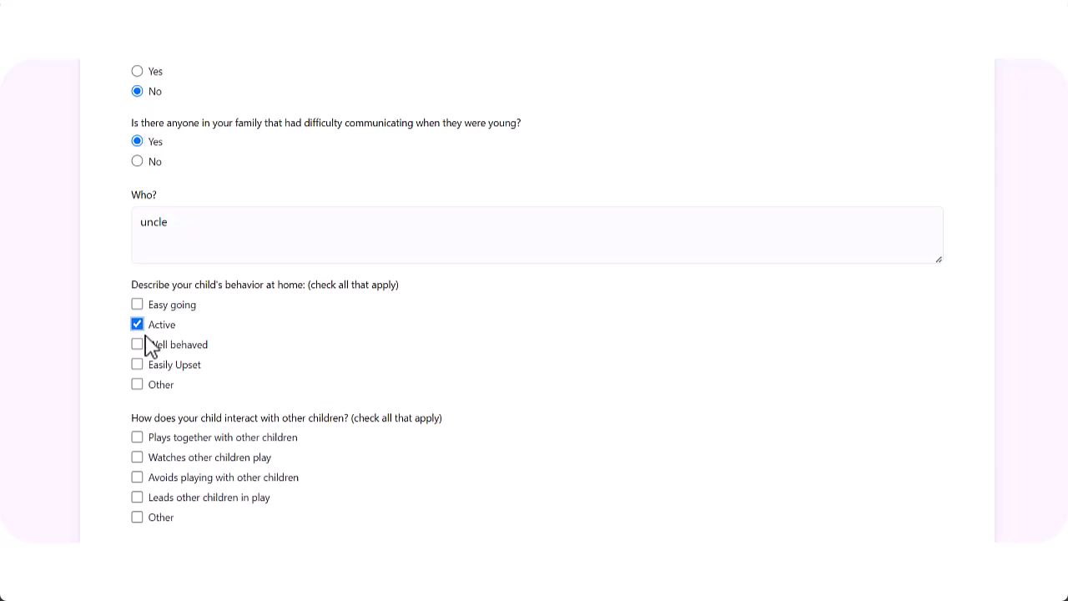
scroll(138, 392, "down", 1)
left_click(137, 365)
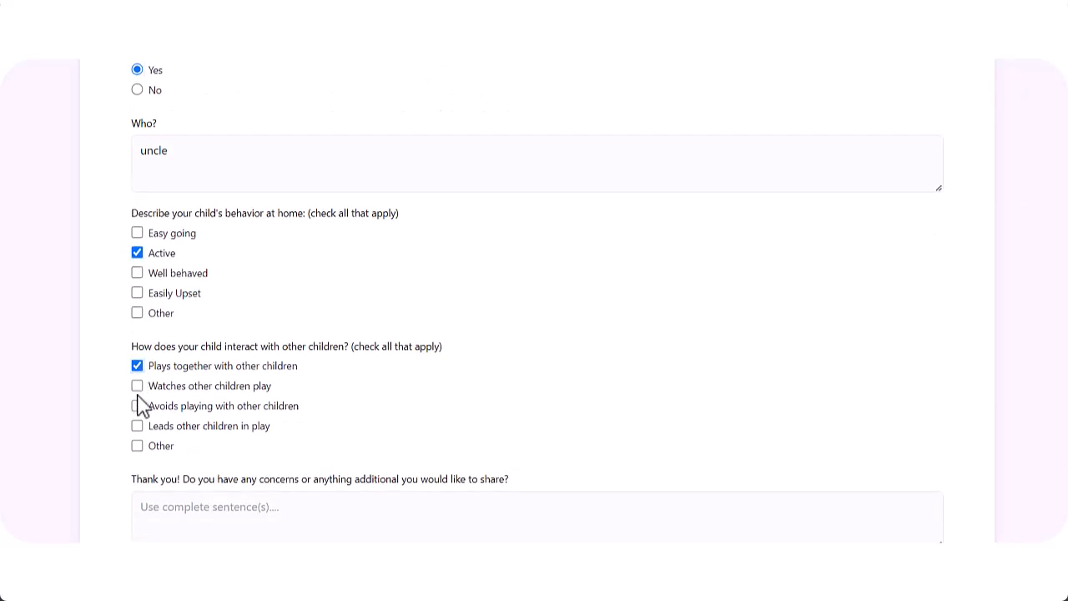
left_click(137, 385)
left_click(189, 505)
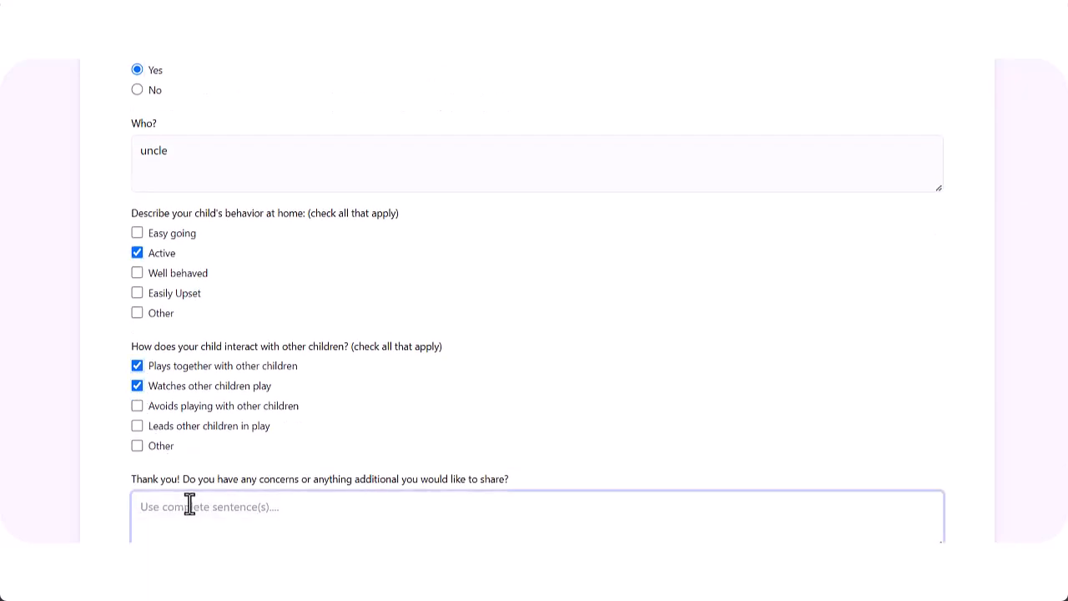
type("I w")
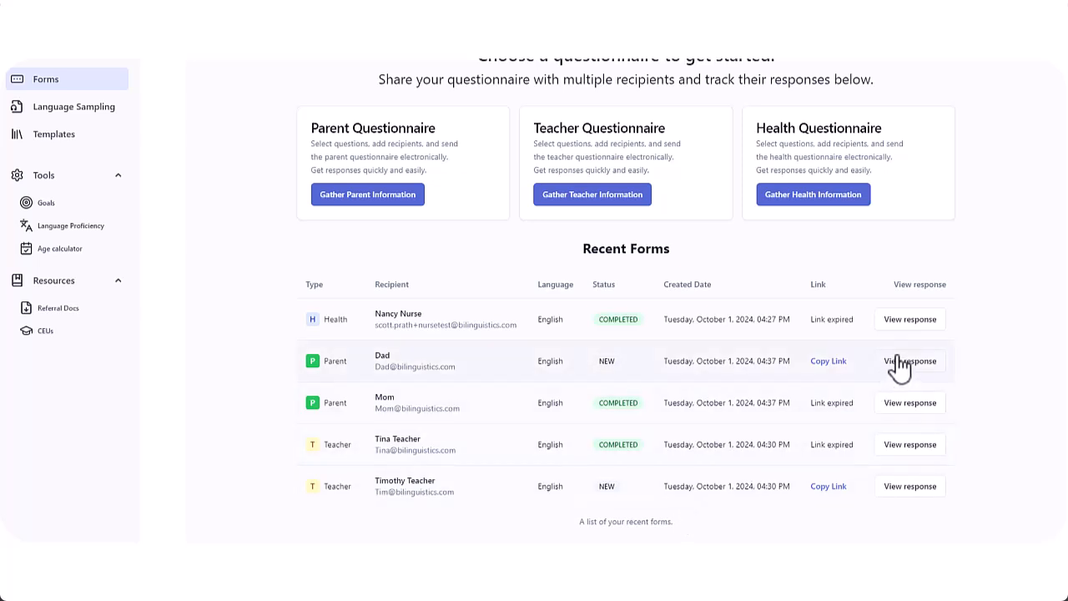
- View the teacher's completed questionnaire answers
scroll(896, 367, "up", 2)
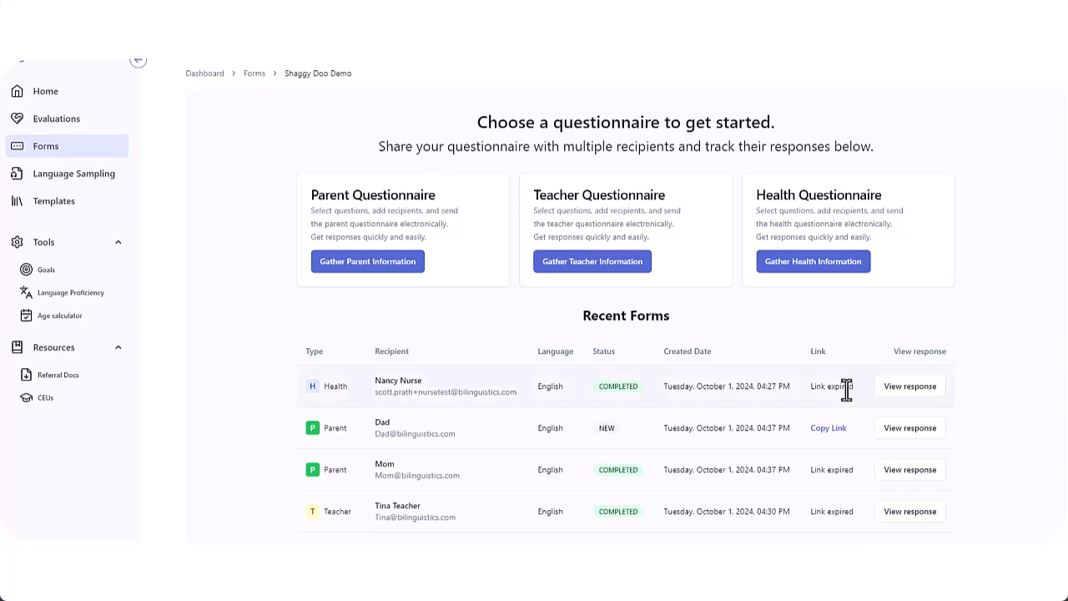
scroll(898, 401, "down", 2)
left_click(918, 454)
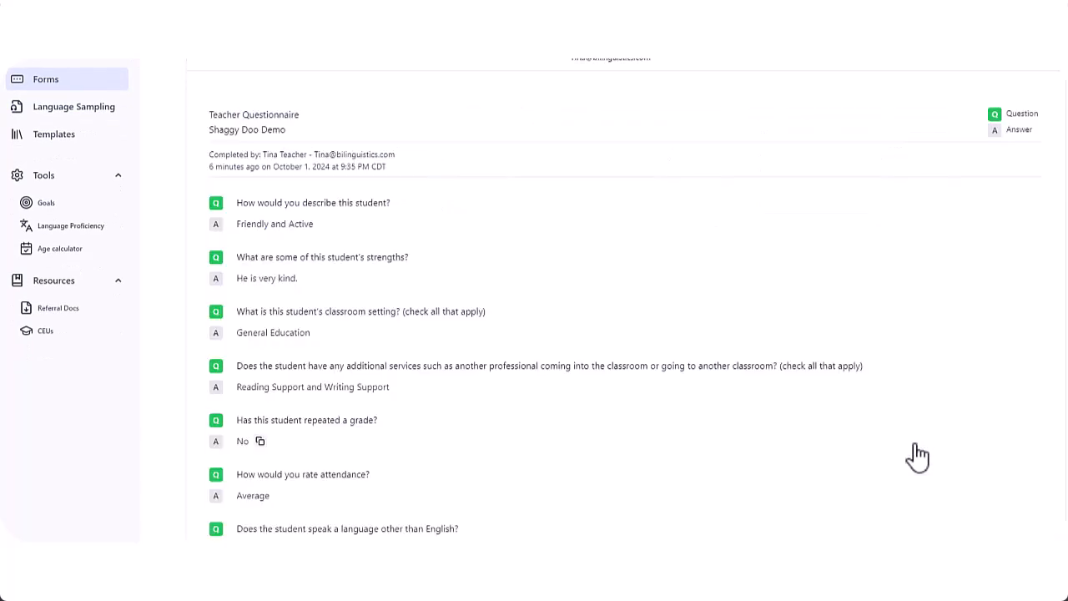
scroll(459, 224, "up", 2)
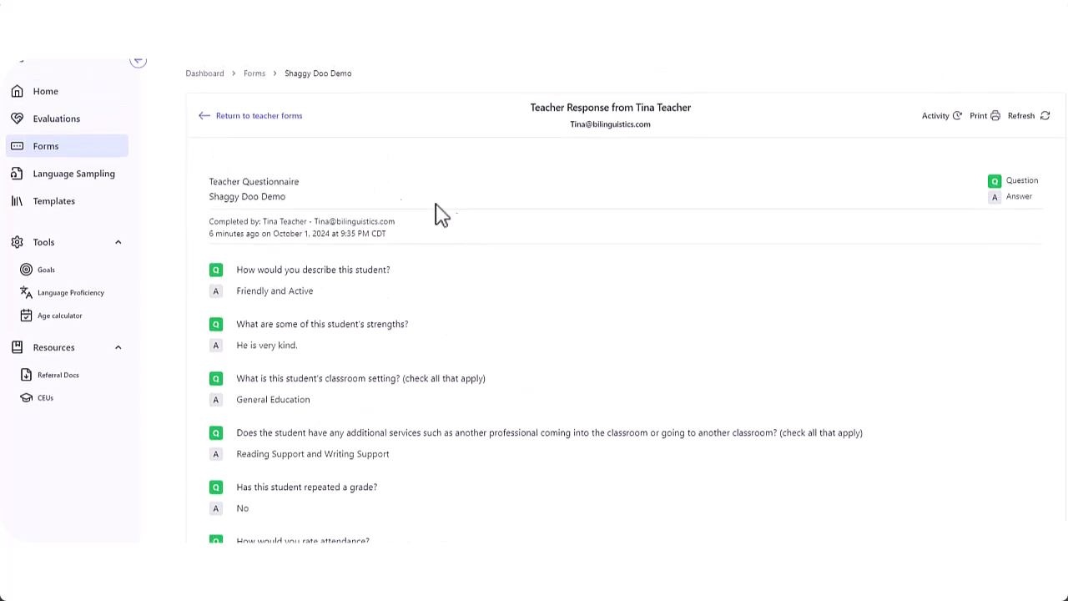
- Return to the Forms overview and highlight the 6 in progress, 3 completed and 9 sent totals
left_click(255, 74)
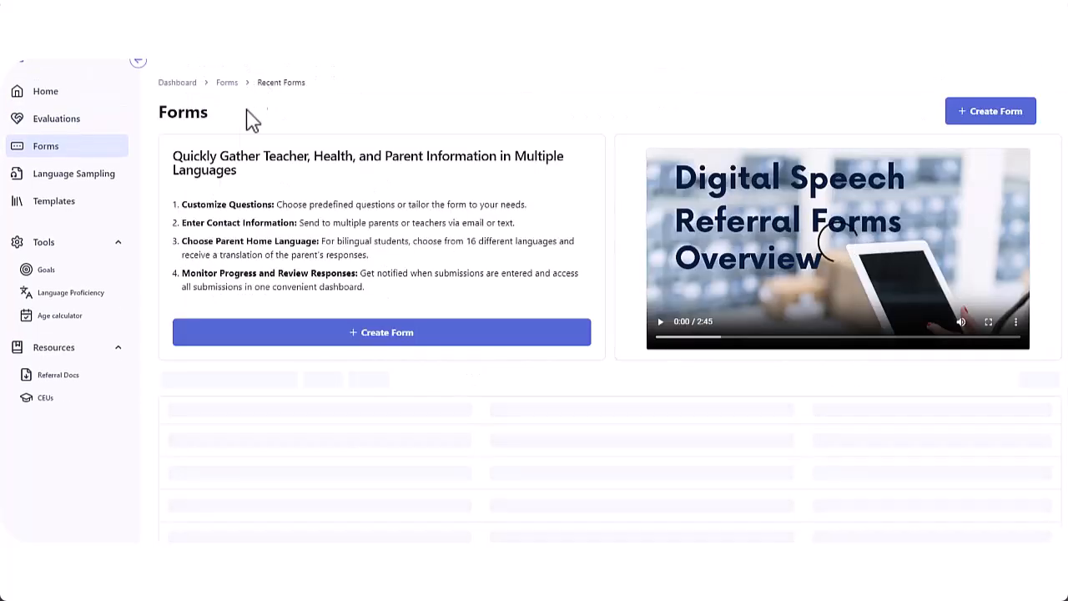
scroll(249, 275, "down", 5)
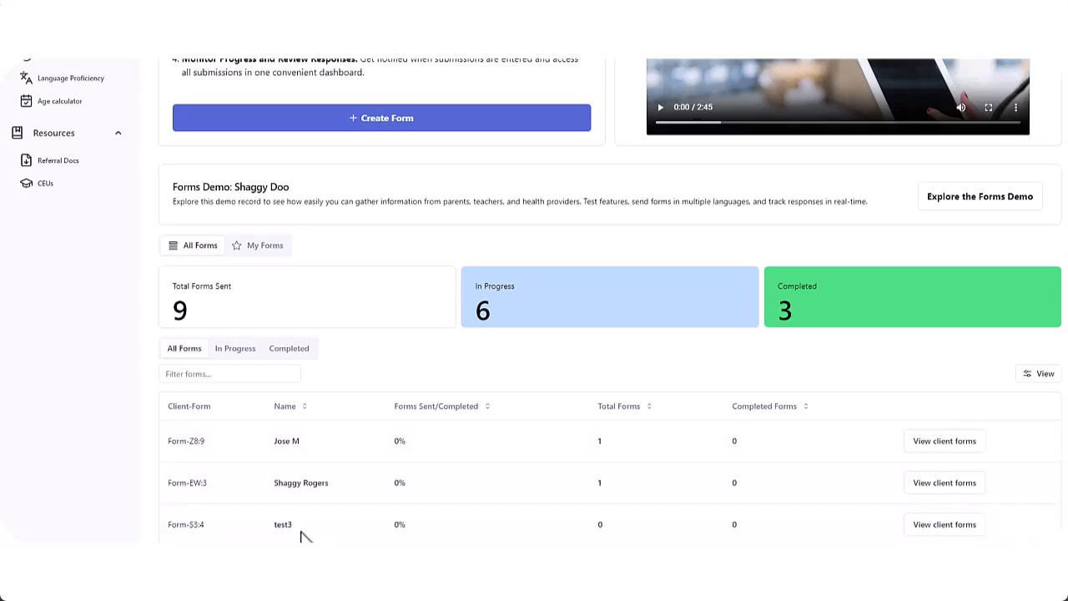
scroll(303, 499, "up", 2)
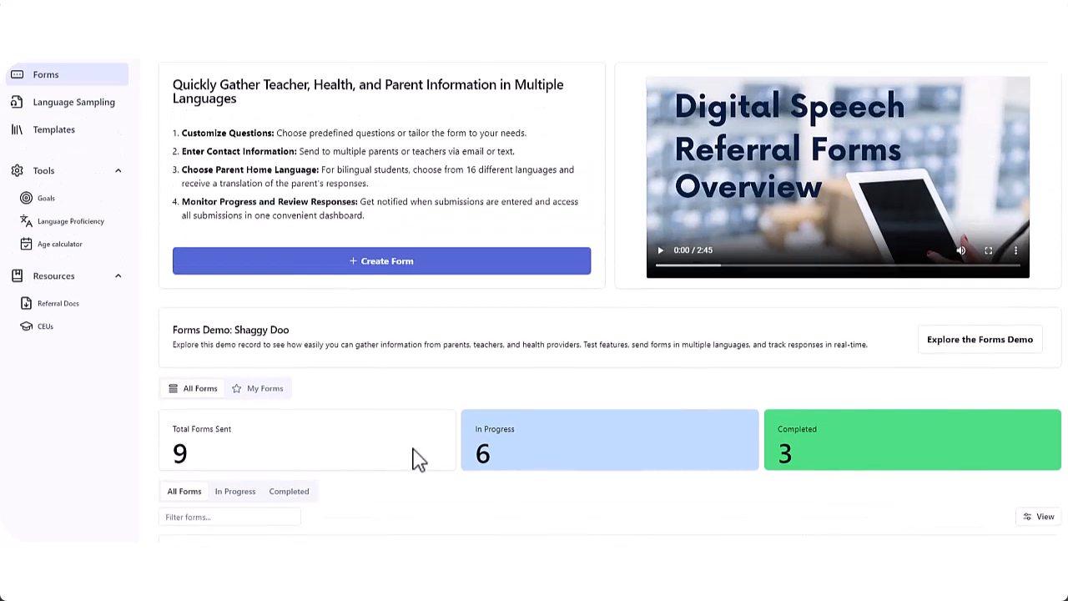
double_click(480, 455)
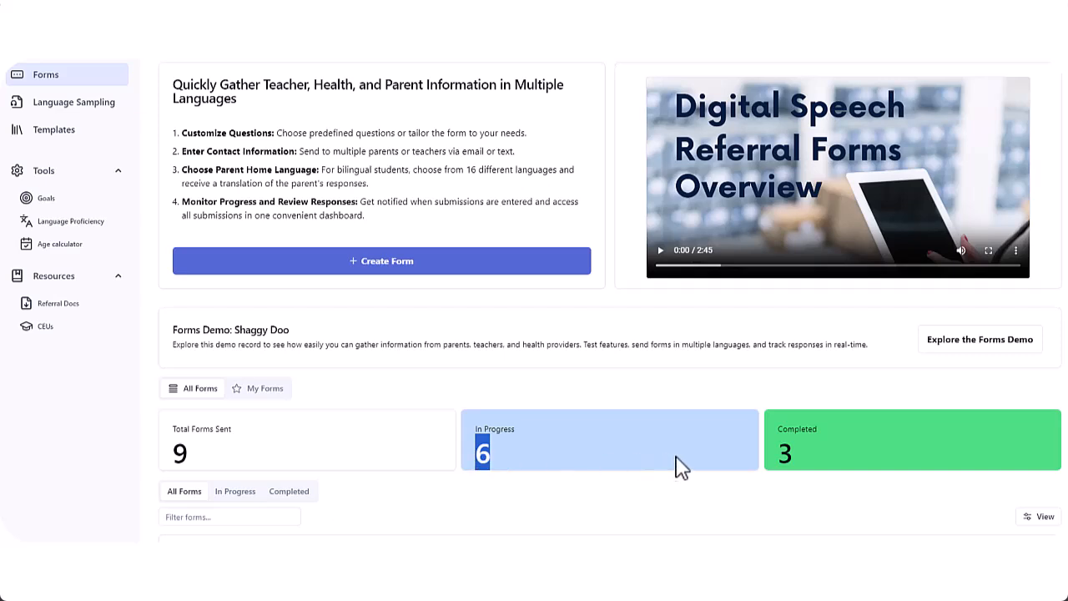
double_click(785, 457)
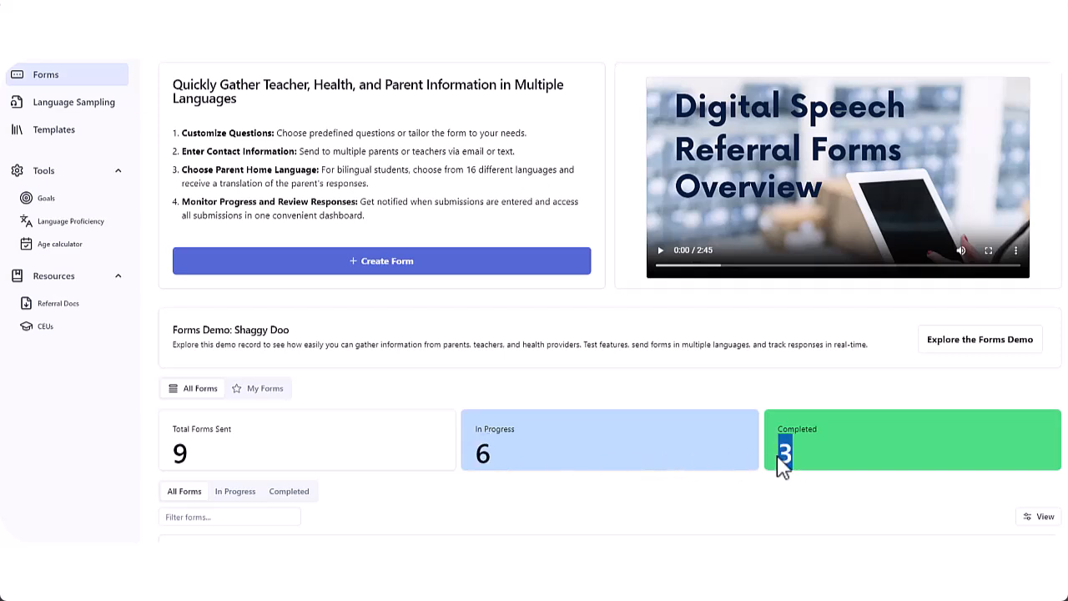
double_click(182, 455)
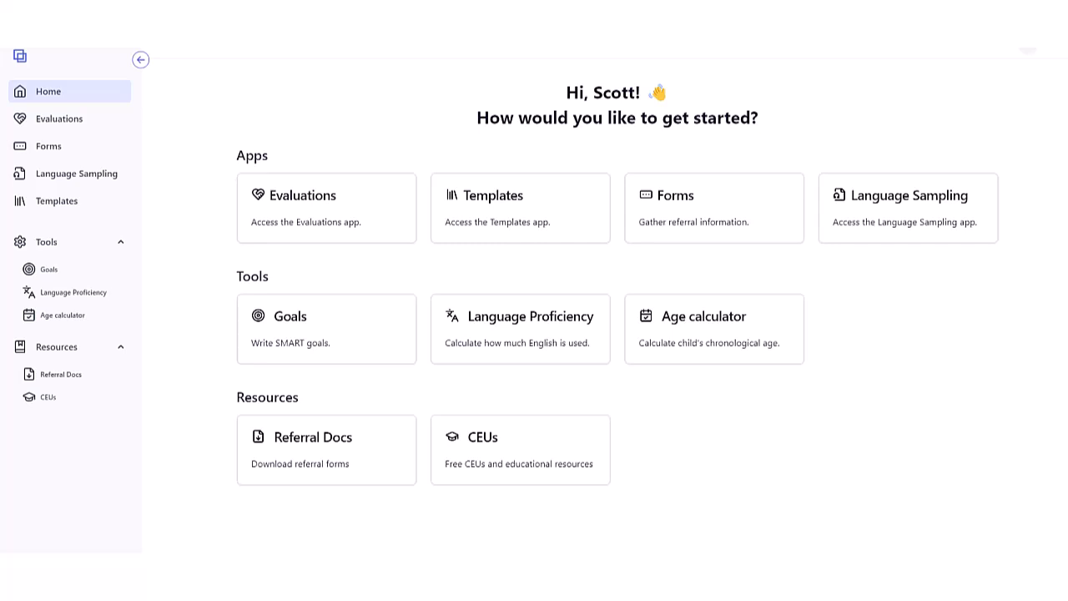
- Open Referral Docs and scroll through the English Parent Questionnaire PDF
left_click(300, 442)
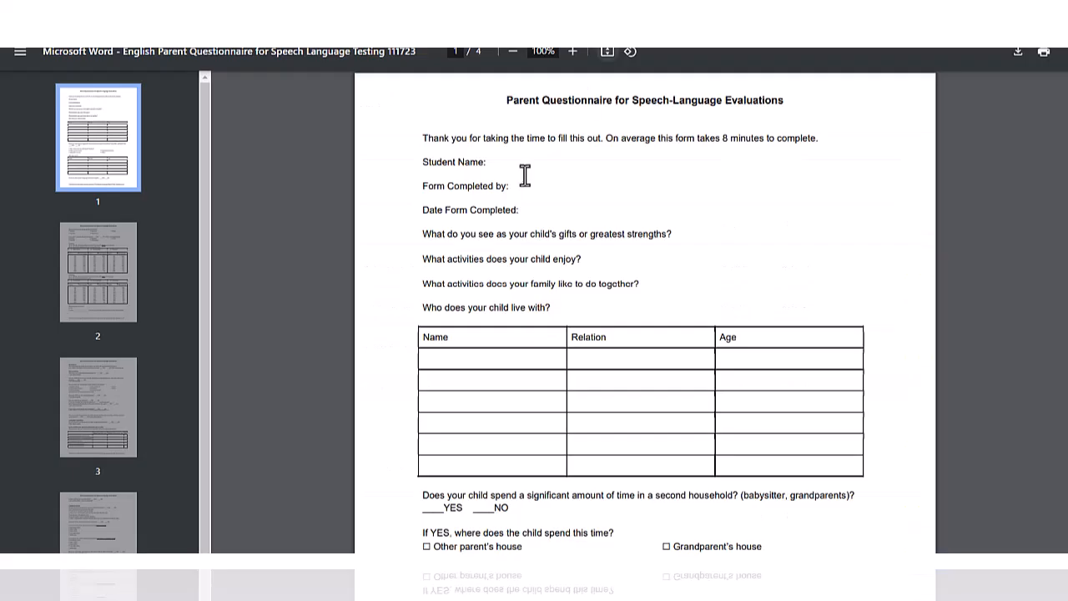
scroll(468, 184, "down", 13)
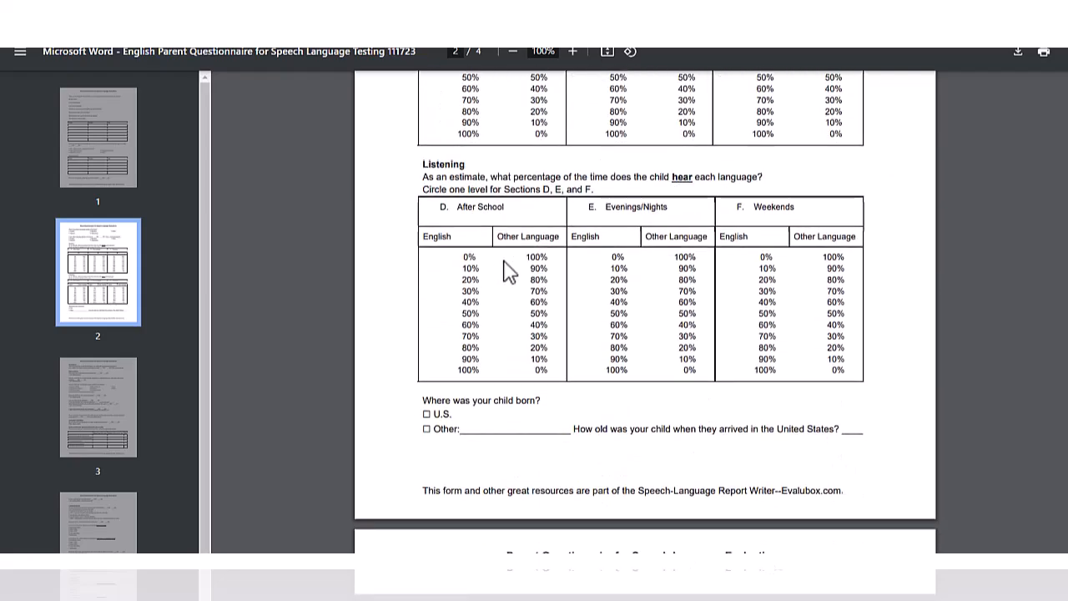
scroll(507, 269, "down", 3)
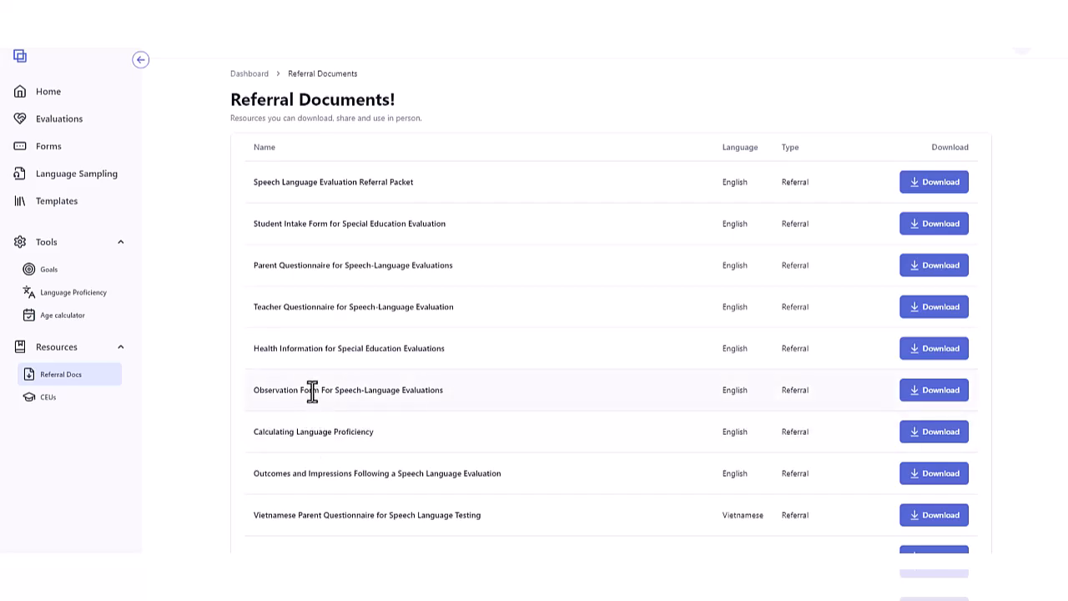
scroll(313, 388, "down", 3)
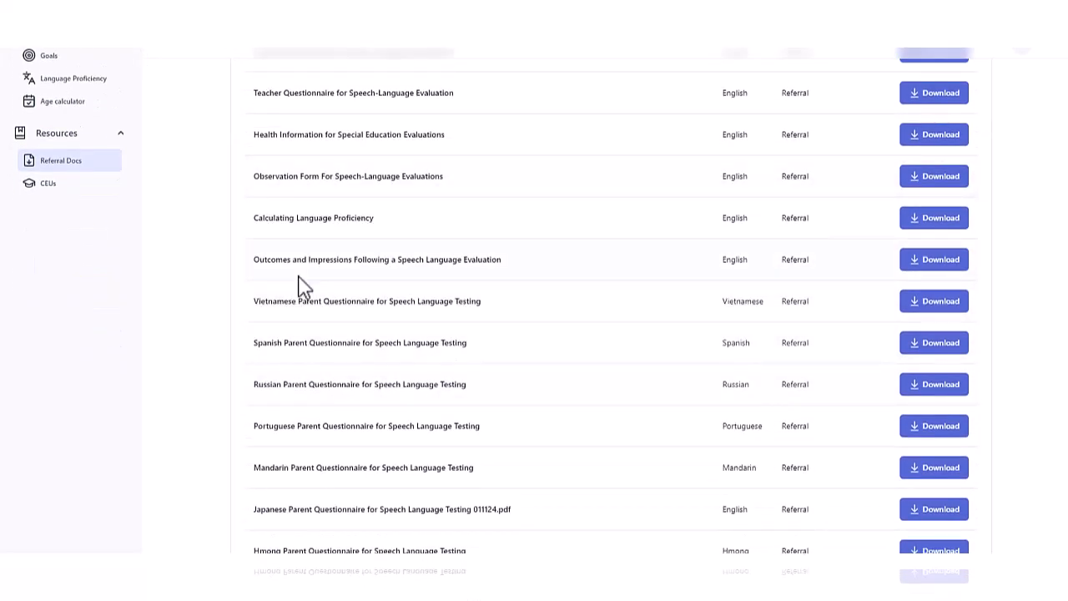
scroll(302, 288, "down", 2)
scroll(302, 286, "down", 3)
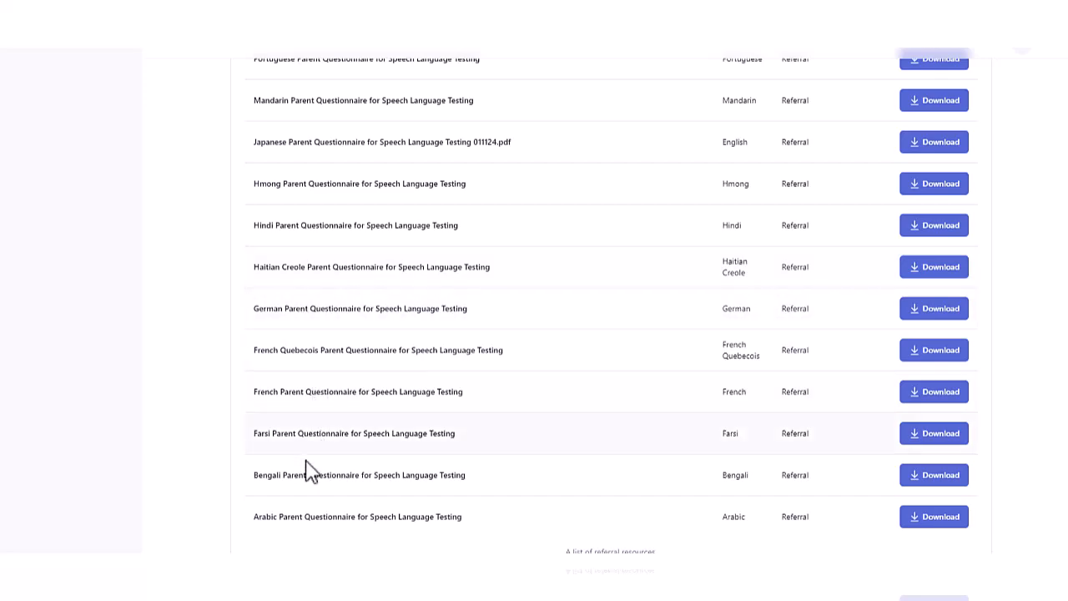
scroll(334, 393, "up", 6)
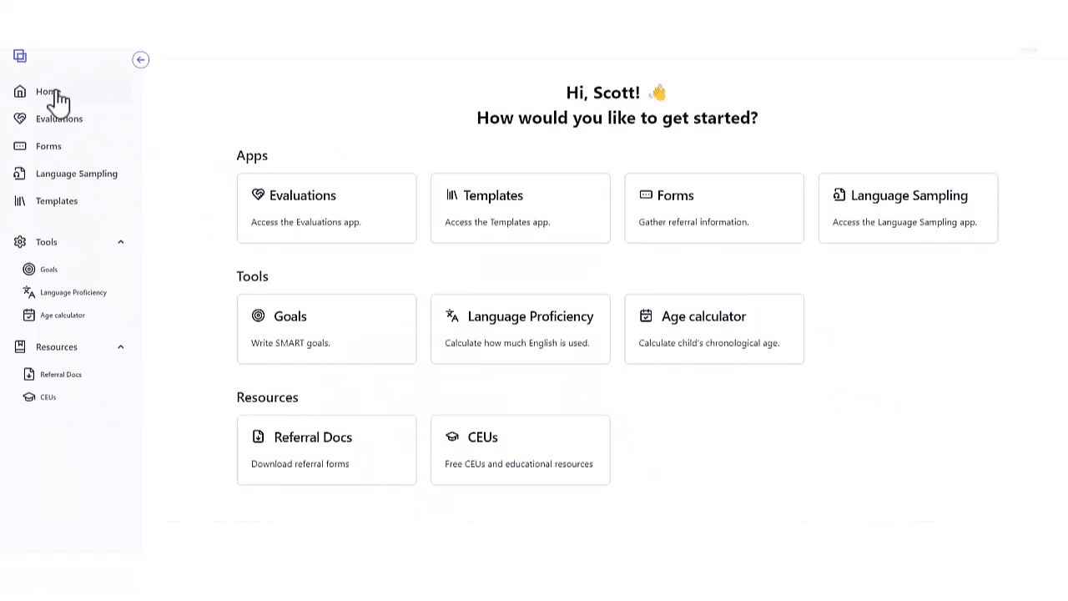
- Open the language exposure calculator and set school English speaking and listening to about 100%
left_click(59, 99)
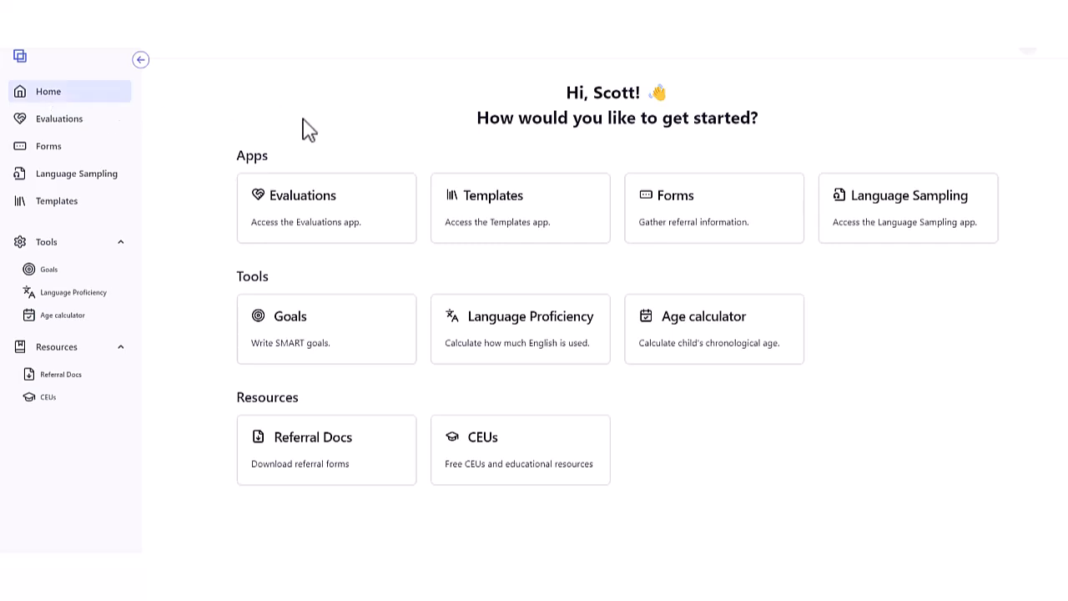
left_click(502, 334)
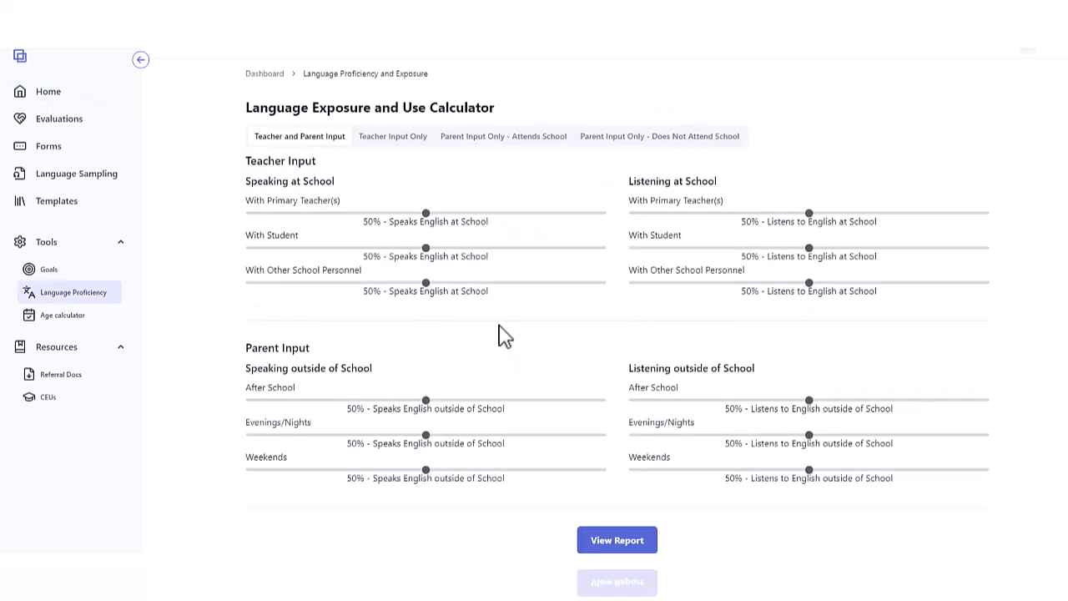
left_click_drag(426, 214, 602, 214)
left_click_drag(425, 247, 601, 248)
left_click_drag(426, 283, 602, 283)
left_click_drag(809, 214, 981, 213)
left_click_drag(809, 247, 985, 248)
left_click_drag(808, 283, 981, 283)
- Set after-school and evening English to 0%, weekends to 40% speaking and 30% listening
left_click_drag(426, 400, 240, 409)
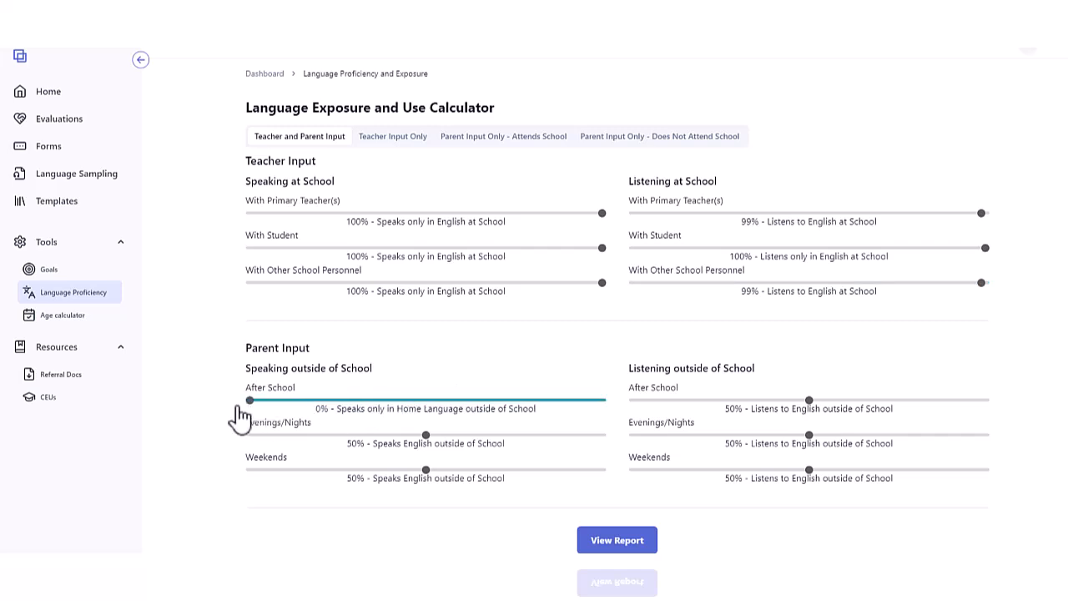
left_click_drag(426, 435, 247, 441)
left_click_drag(426, 469, 394, 489)
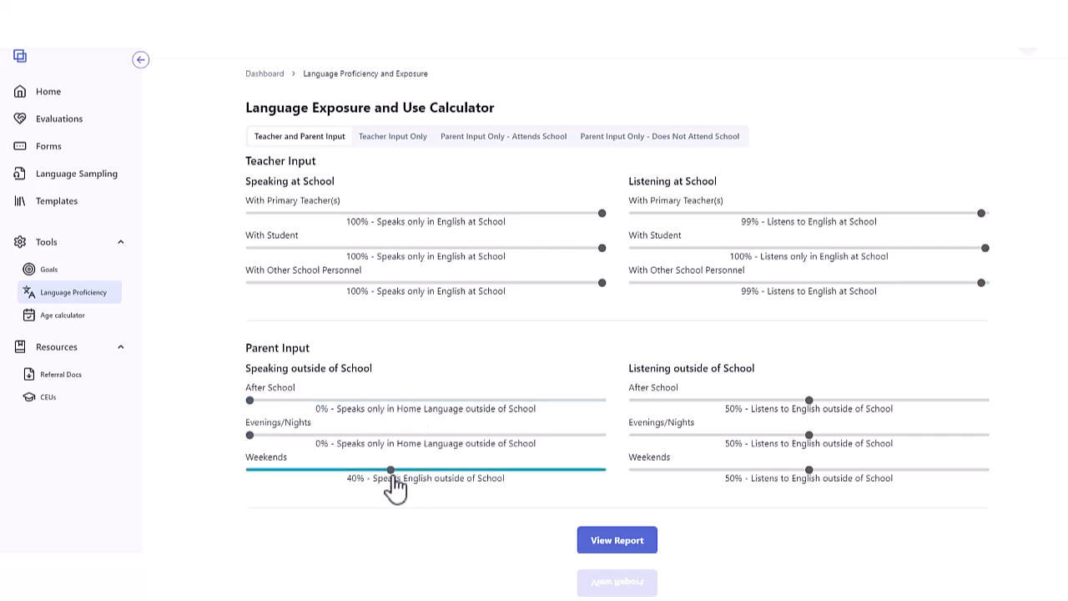
left_click_drag(802, 401, 620, 423)
left_click_drag(809, 437, 633, 435)
left_click_drag(800, 469, 738, 470)
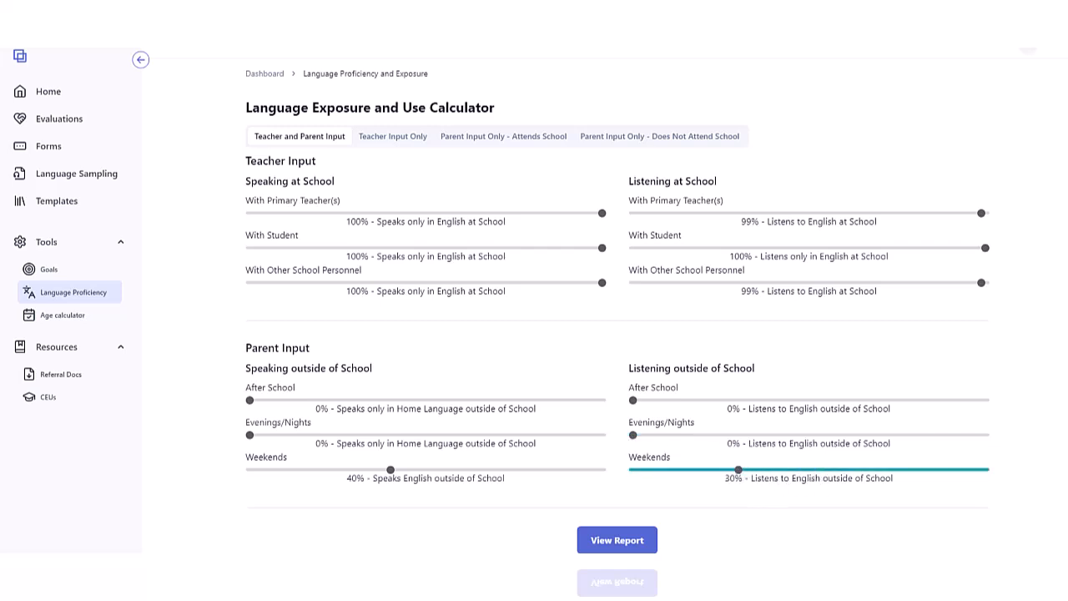
- Generate the report and scroll through its 69% home language, 31% English results
left_click(611, 540)
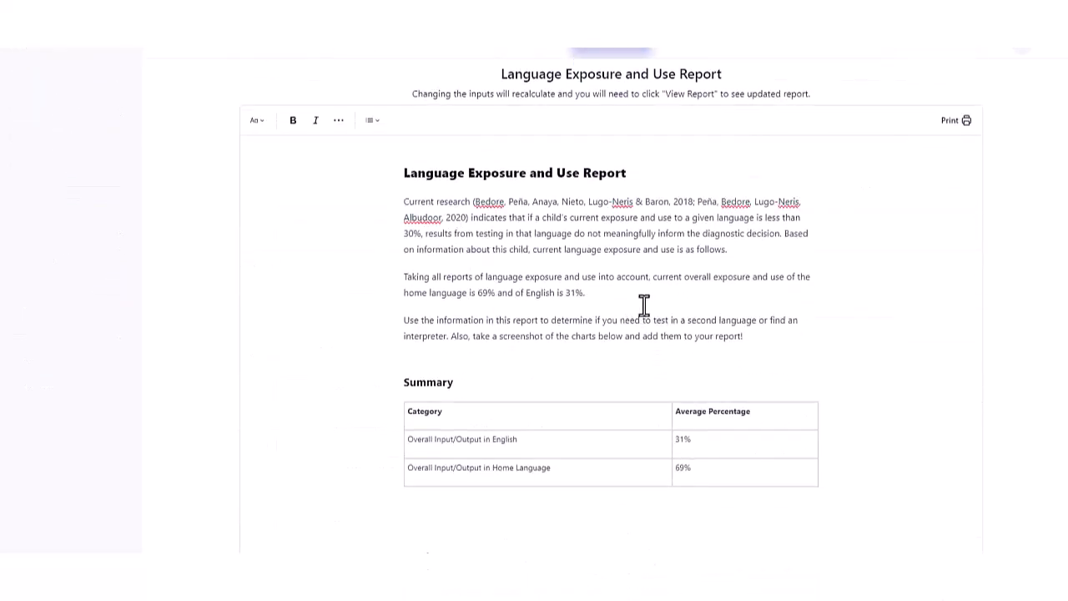
scroll(643, 305, "down", 1)
left_click_drag(601, 225, 471, 226)
scroll(503, 312, "down", 2)
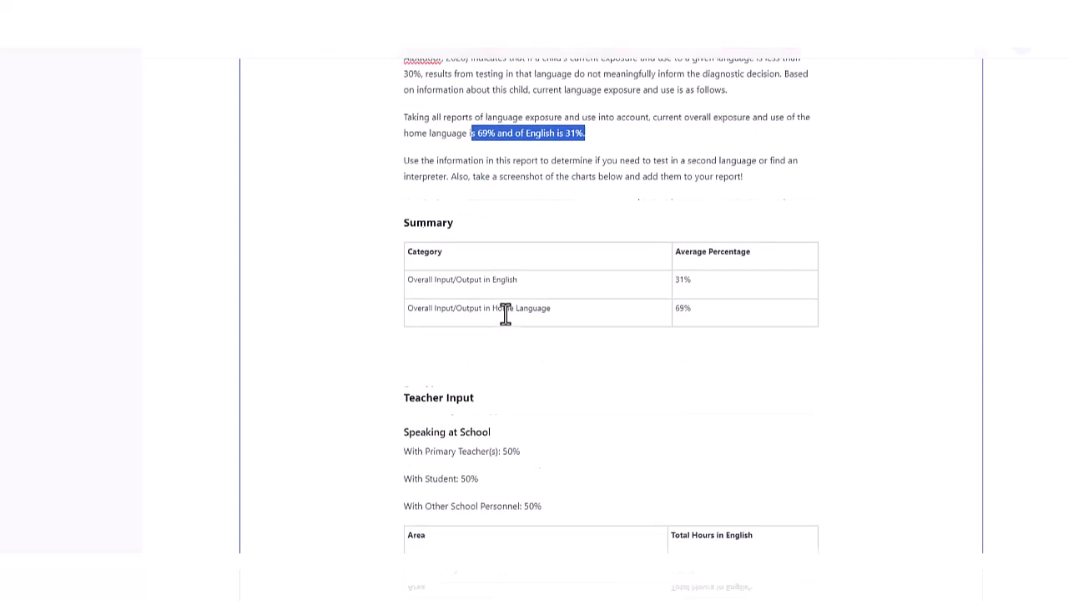
scroll(460, 286, "down", 5)
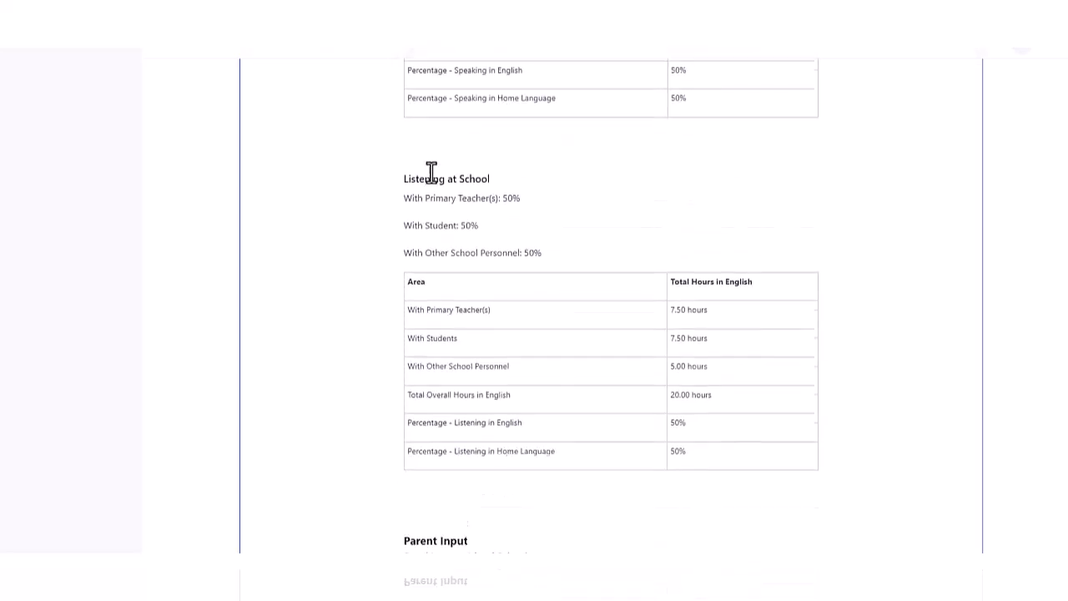
scroll(437, 189, "down", 10)
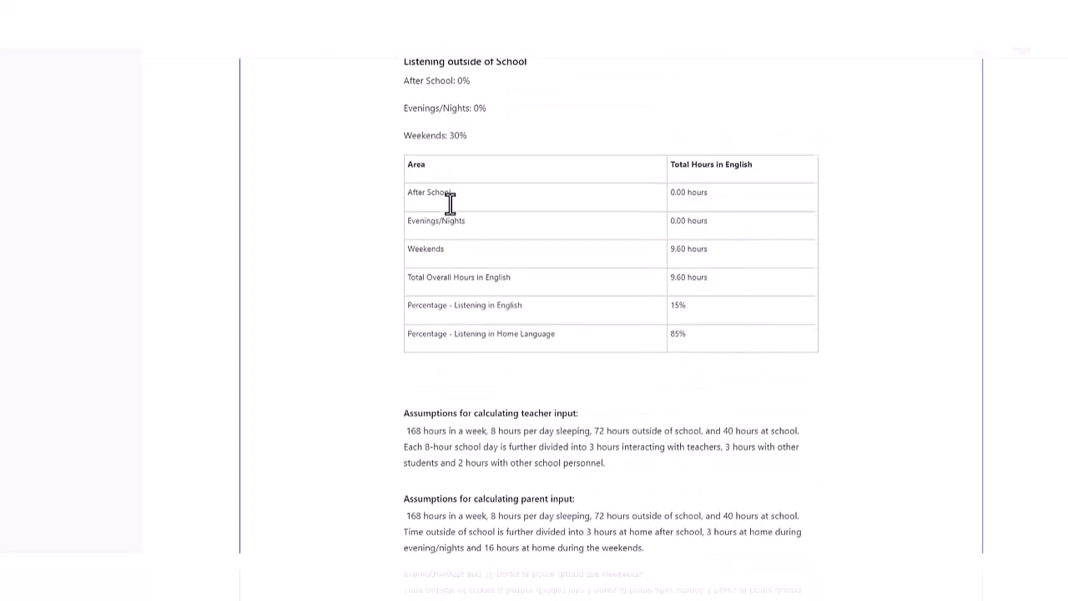